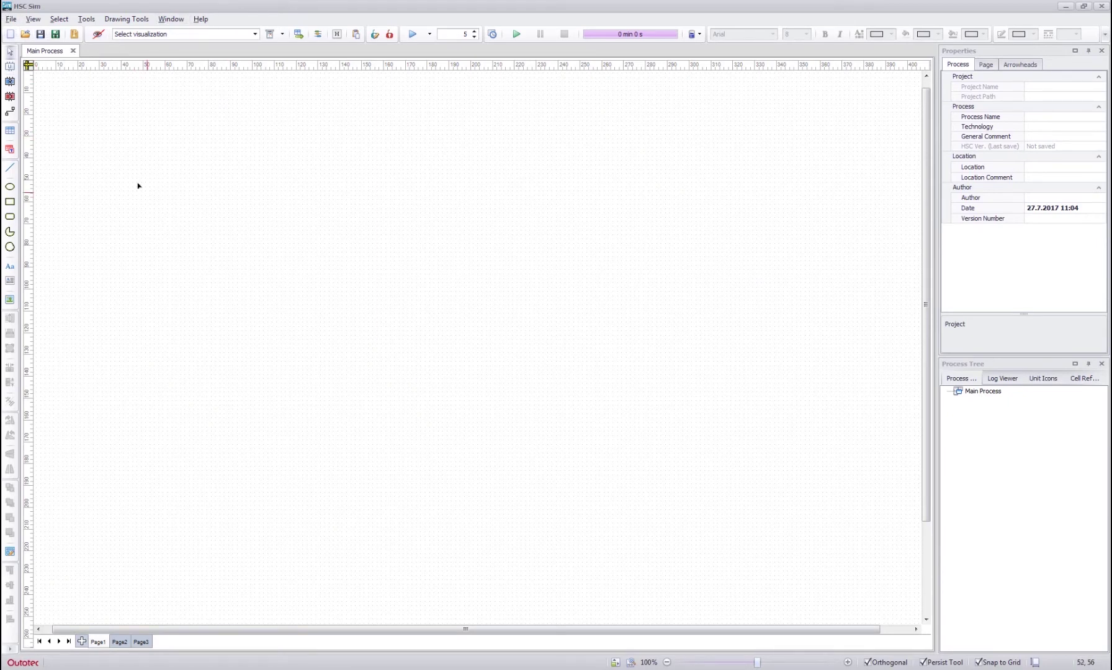
# Draw a three-segment stepped line running right, down, then right again
pyautogui.click(10, 167)
pyautogui.click(189, 283)
pyautogui.click(372, 283)
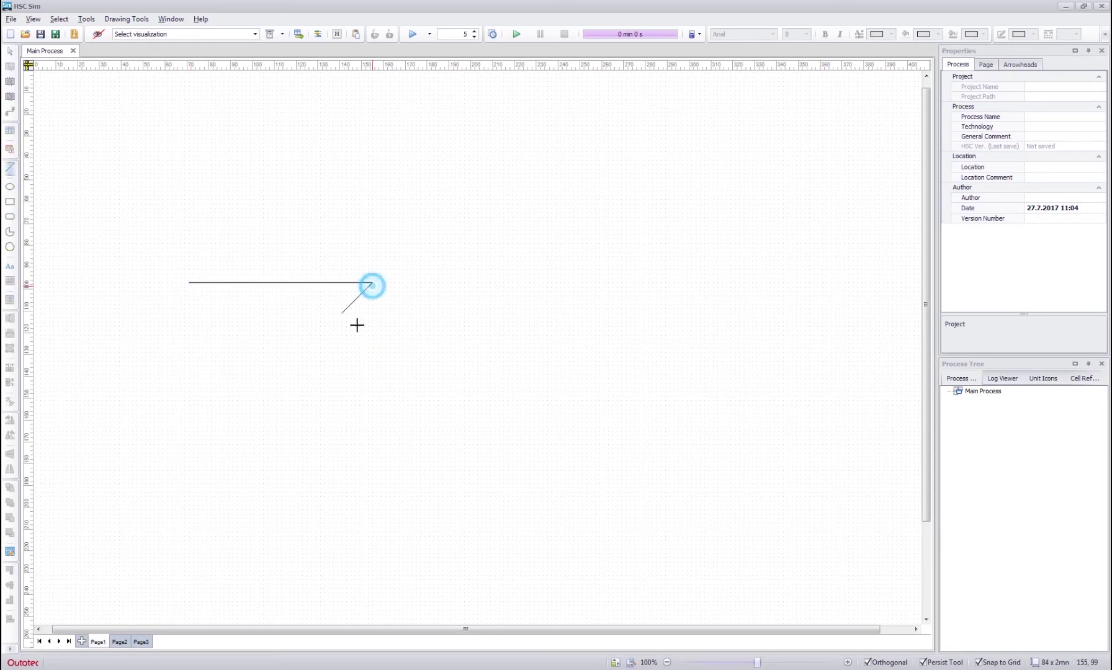
pyautogui.click(380, 422)
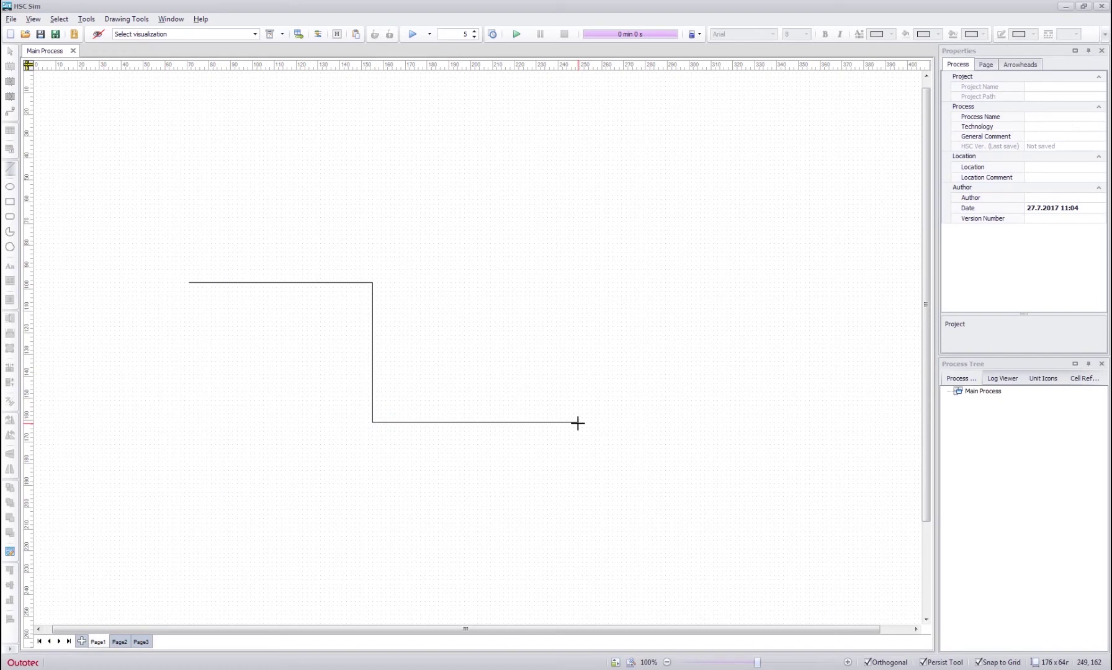
pyautogui.doubleClick(578, 423)
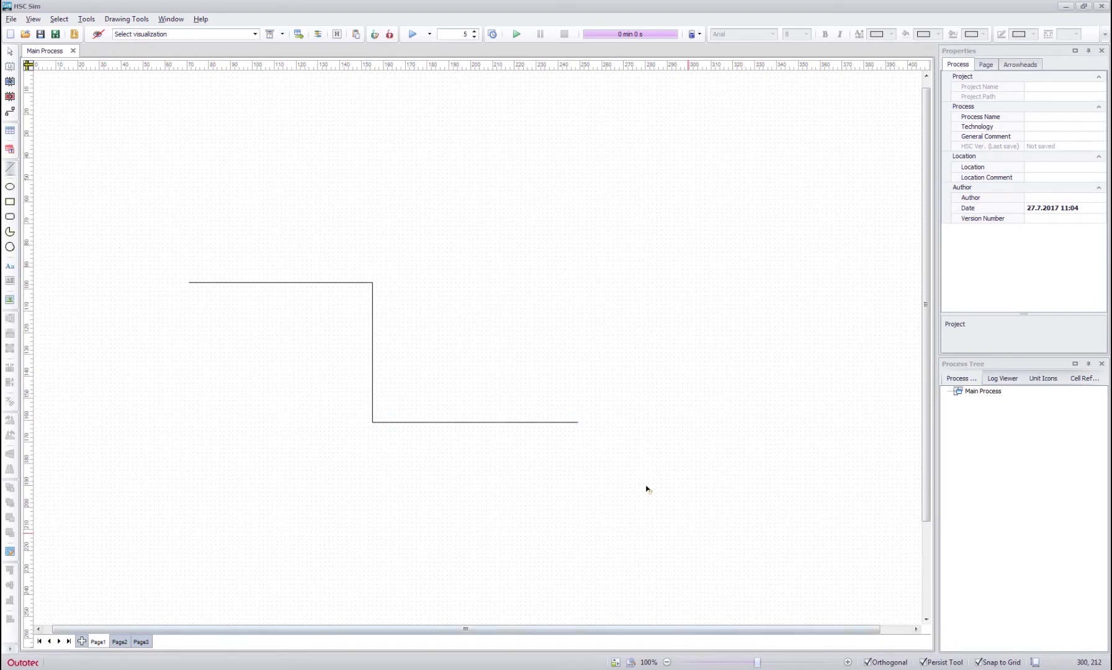
# Draw a circle right of the stepped line and two rectangles on the left
pyautogui.click(10, 187)
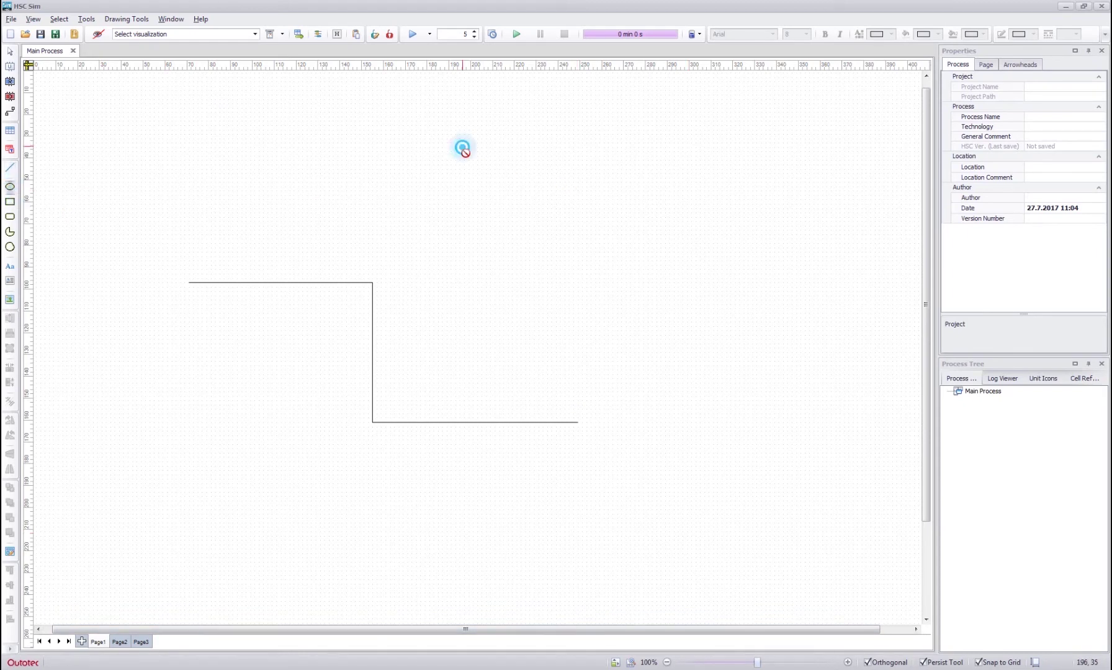
pyautogui.moveTo(464, 147); pyautogui.dragTo(687, 352)
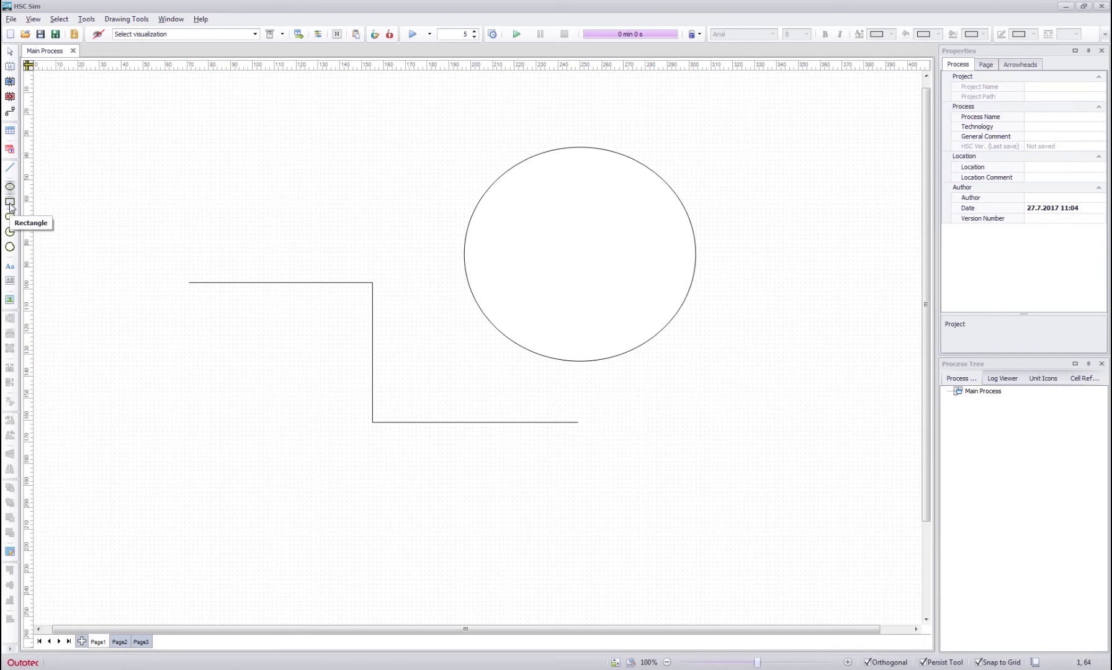
pyautogui.click(10, 203)
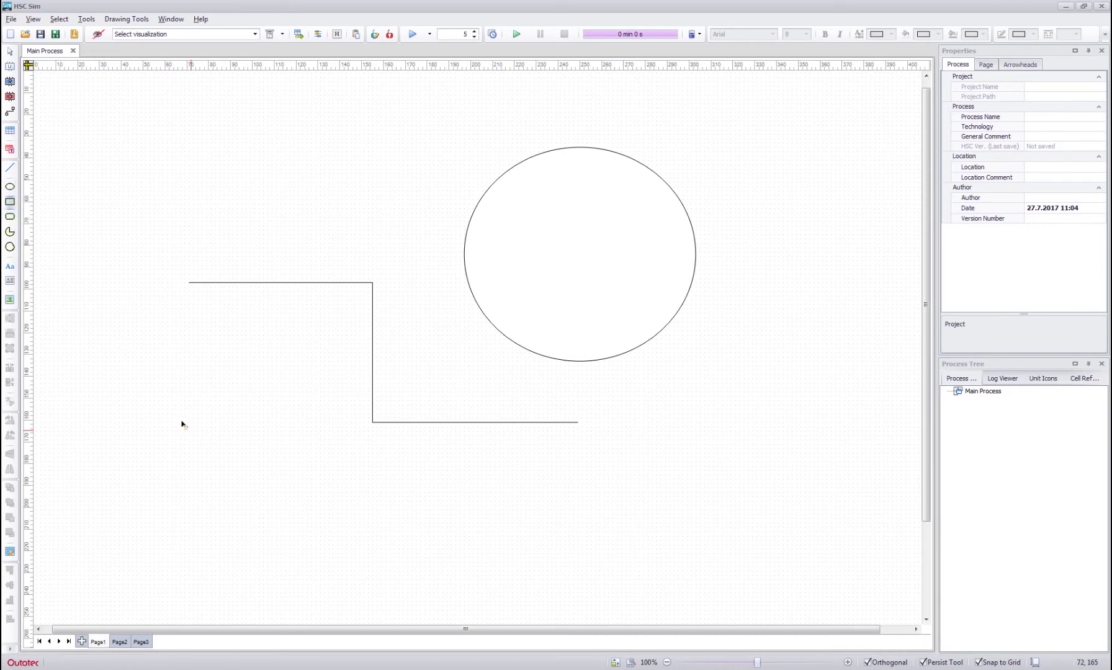
pyautogui.moveTo(110, 112)
pyautogui.mouseDown()
pyautogui.moveTo(336, 234)
pyautogui.moveTo(386, 239)
pyautogui.mouseUp()
pyautogui.moveTo(119, 331); pyautogui.dragTo(306, 470)
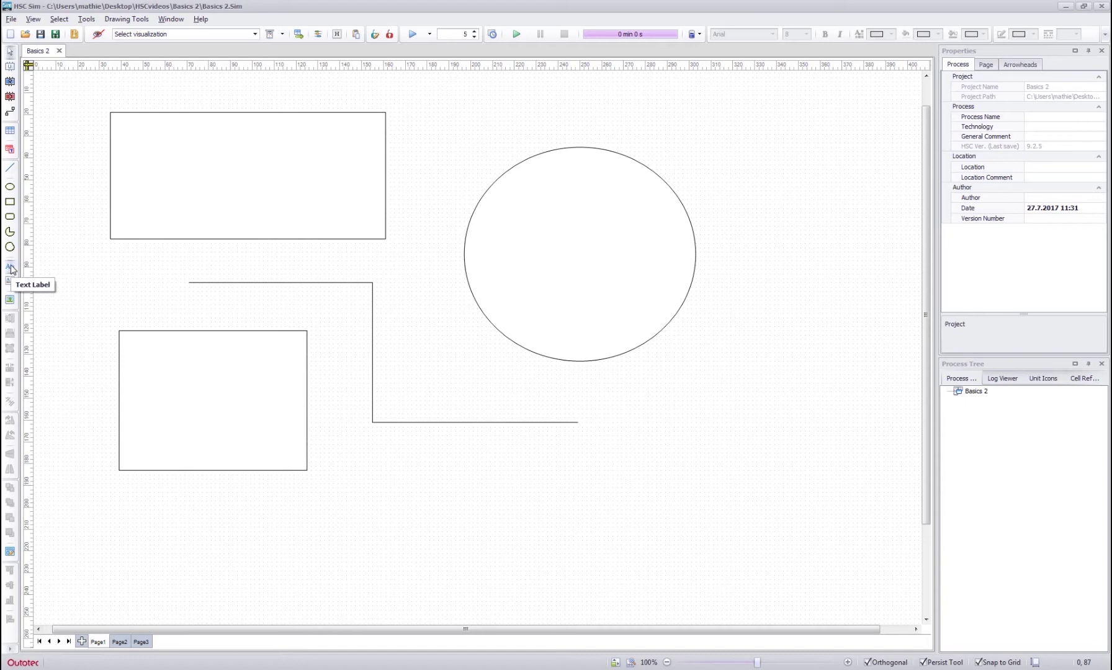
# Place three Label text labels of different sizes around the circle's right side
pyautogui.click(10, 268)
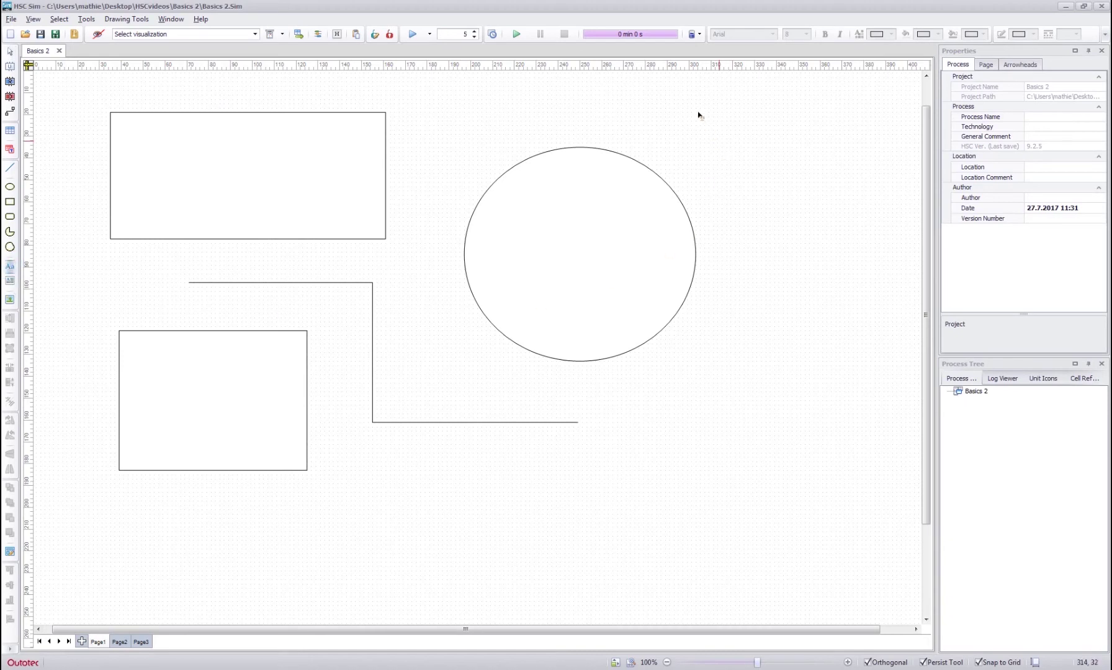
pyautogui.click(701, 89)
pyautogui.moveTo(701, 88); pyautogui.dragTo(865, 172)
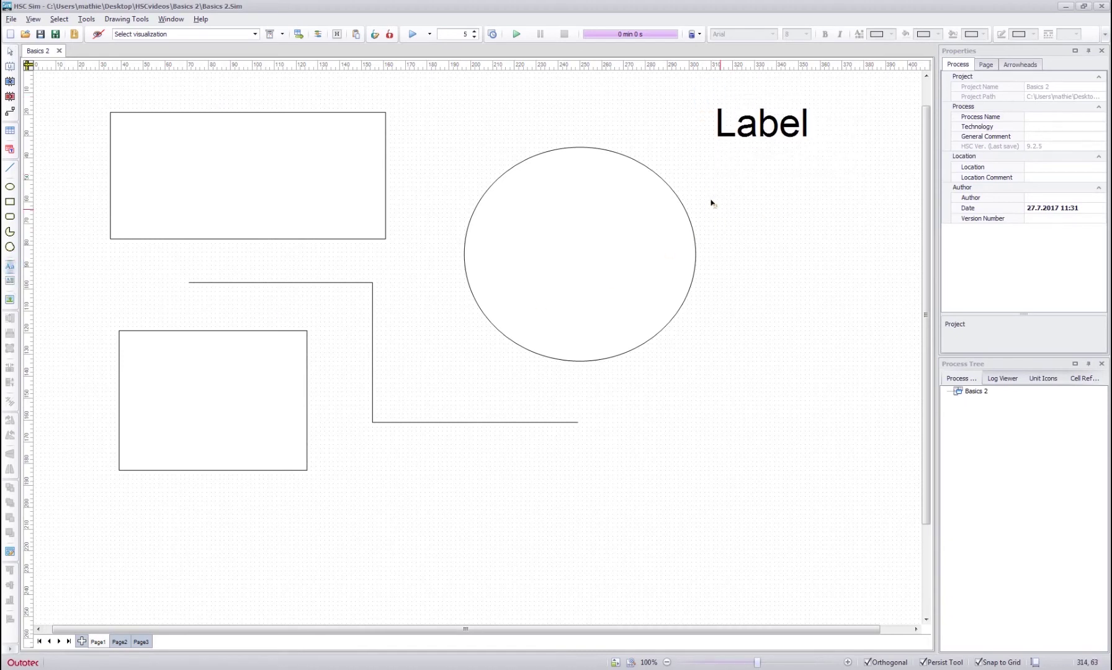
pyautogui.moveTo(713, 202); pyautogui.dragTo(834, 320)
pyautogui.moveTo(713, 335); pyautogui.dragTo(845, 409)
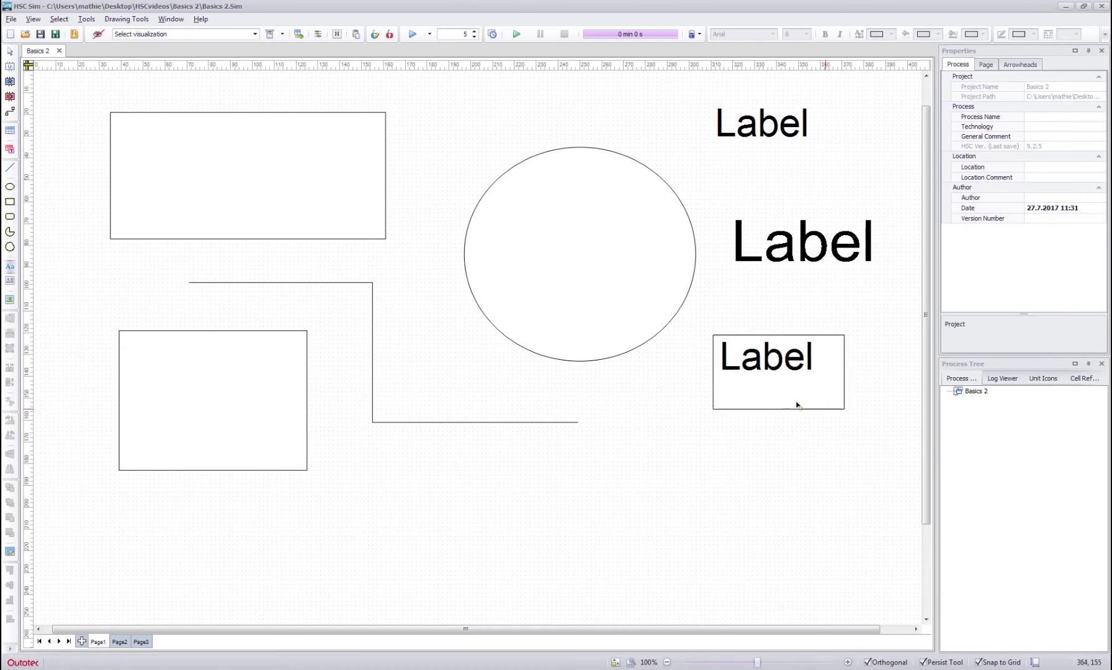
# Add a Multiline label text box at the lower right
pyautogui.click(11, 282)
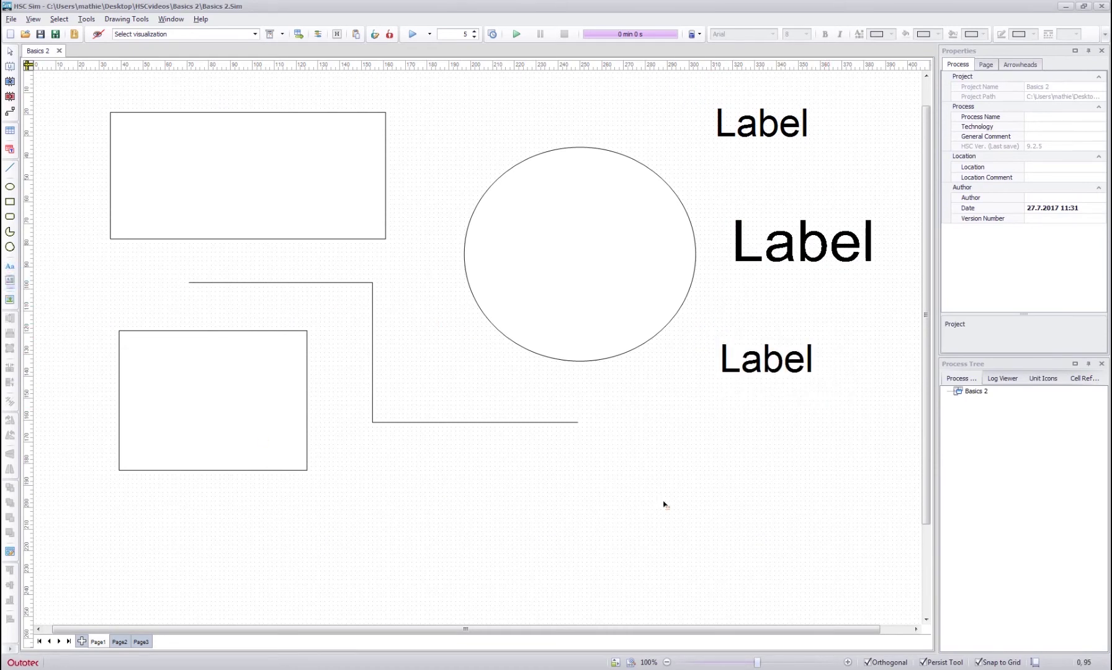
pyautogui.moveTo(621, 406); pyautogui.dragTo(833, 562)
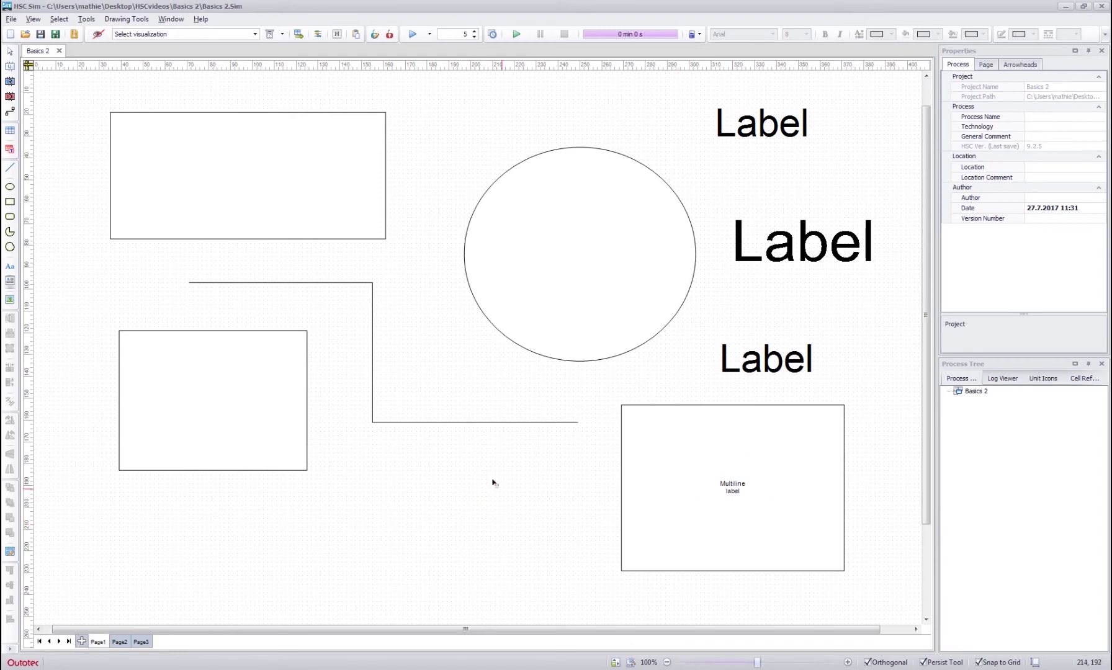
pyautogui.press('Escape')
# Outline a picture frame below the line, then cancel choosing an image
pyautogui.click(10, 301)
pyautogui.moveTo(346, 461); pyautogui.dragTo(529, 579)
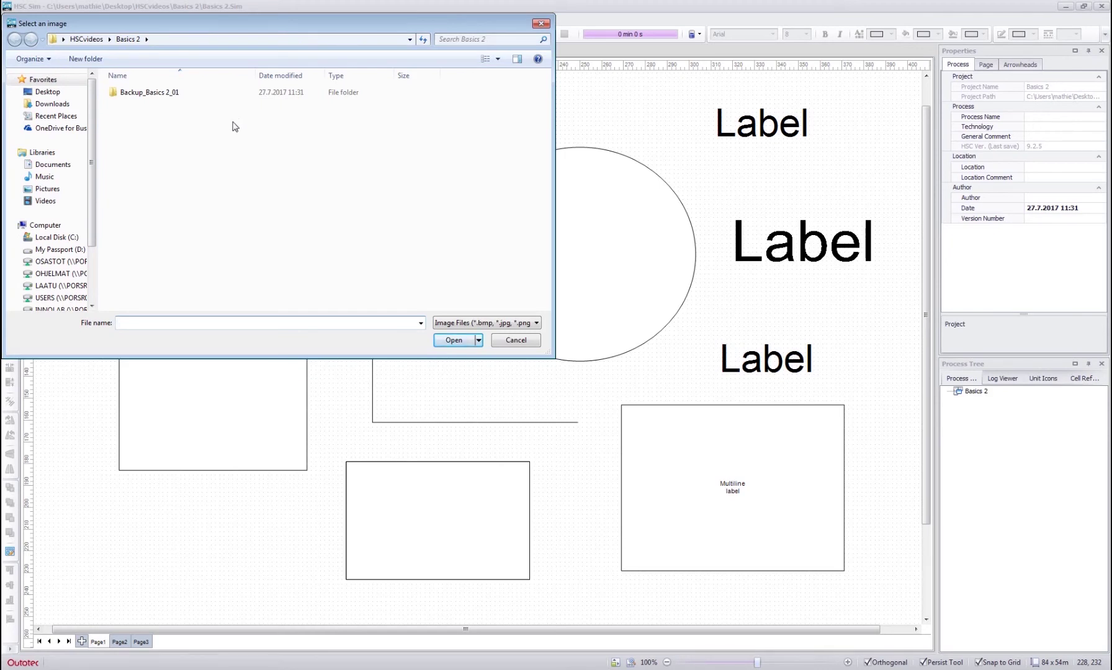
pyautogui.click(512, 347)
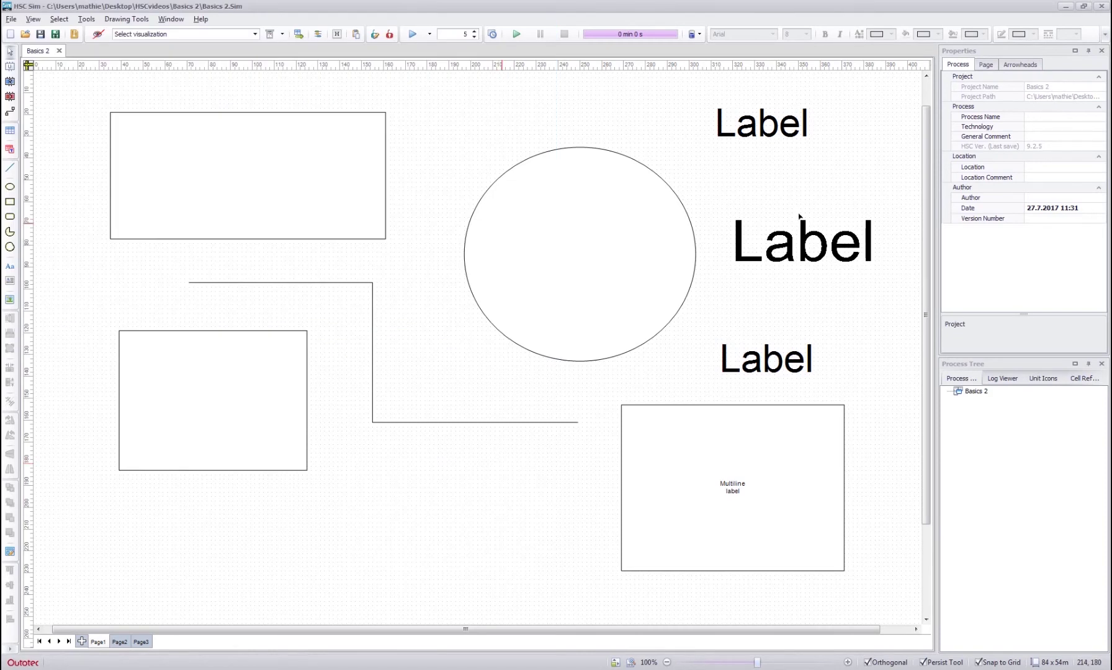
# Set the large middle Label's font size to 9 from the Drawings properties
pyautogui.click(780, 239)
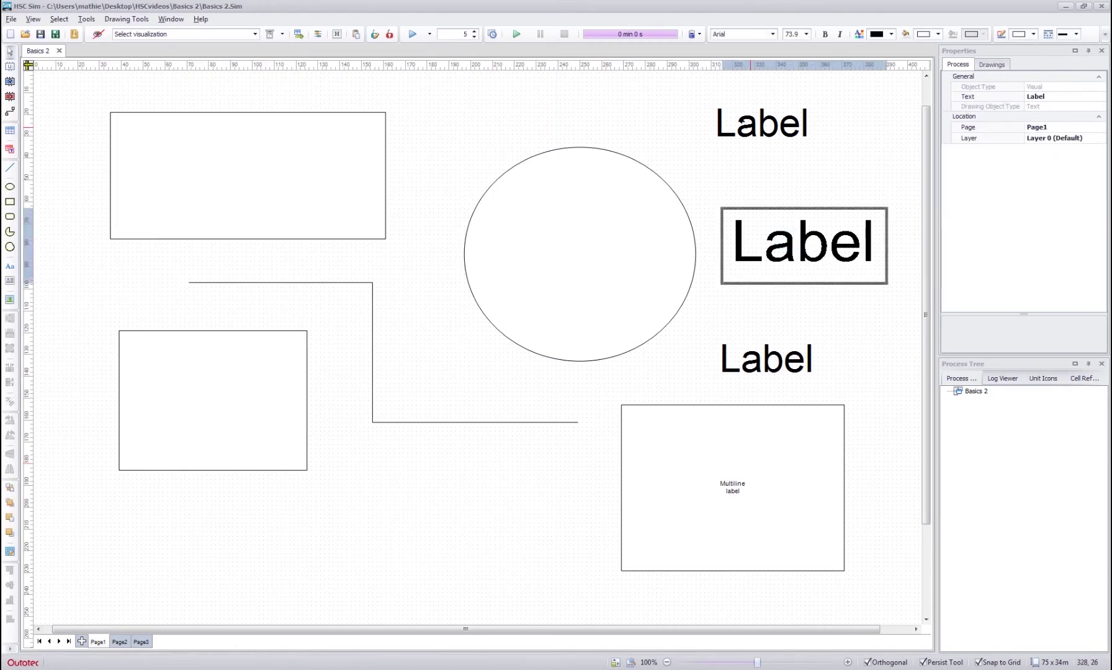
pyautogui.click(754, 127)
pyautogui.click(760, 227)
pyautogui.click(750, 360)
pyautogui.click(799, 228)
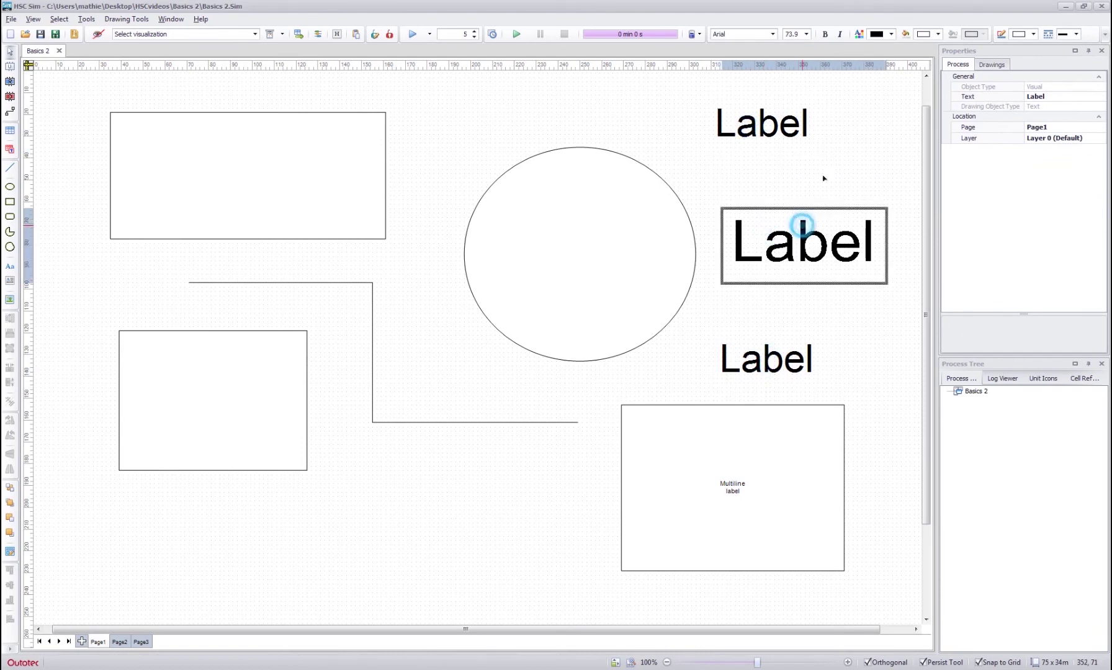
pyautogui.click(997, 66)
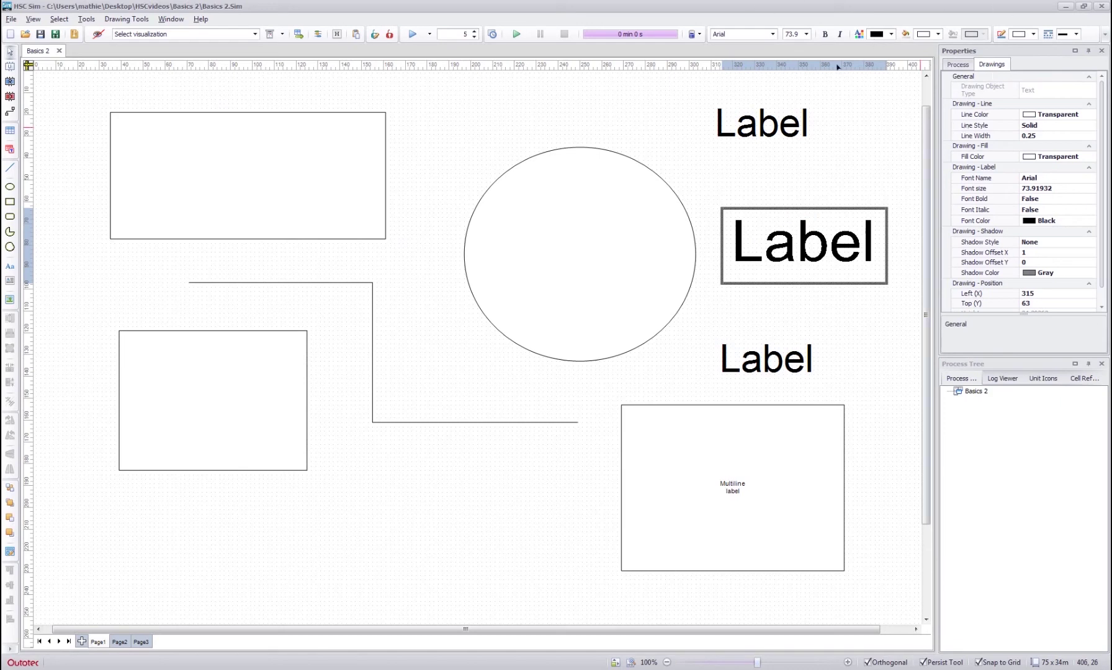
pyautogui.click(804, 34)
pyautogui.click(793, 58)
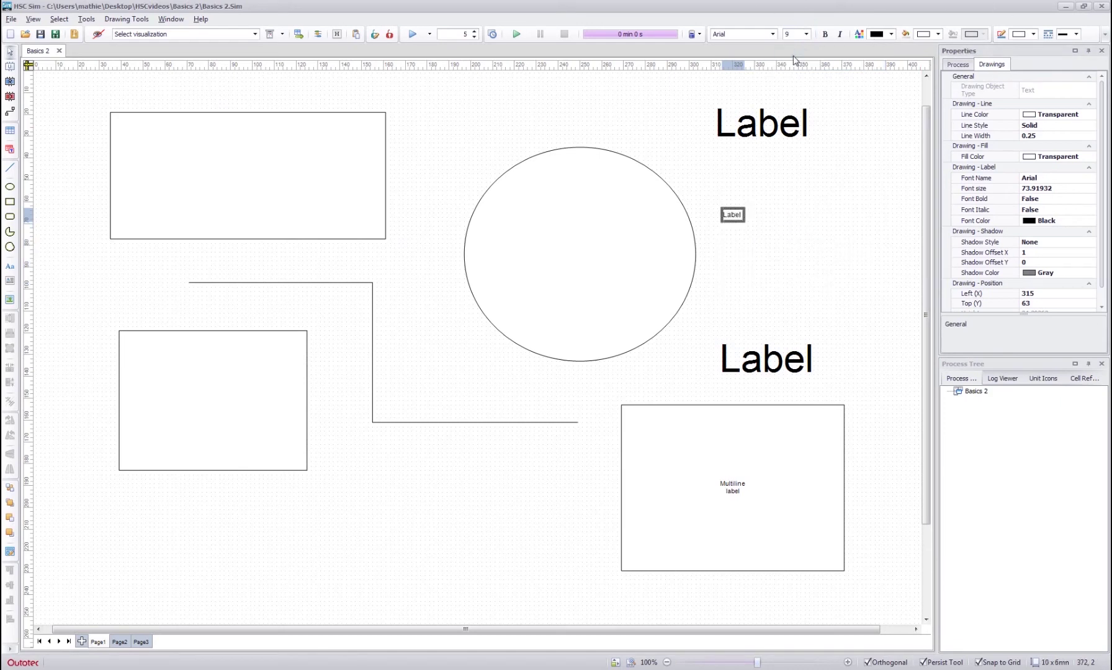
pyautogui.click(445, 460)
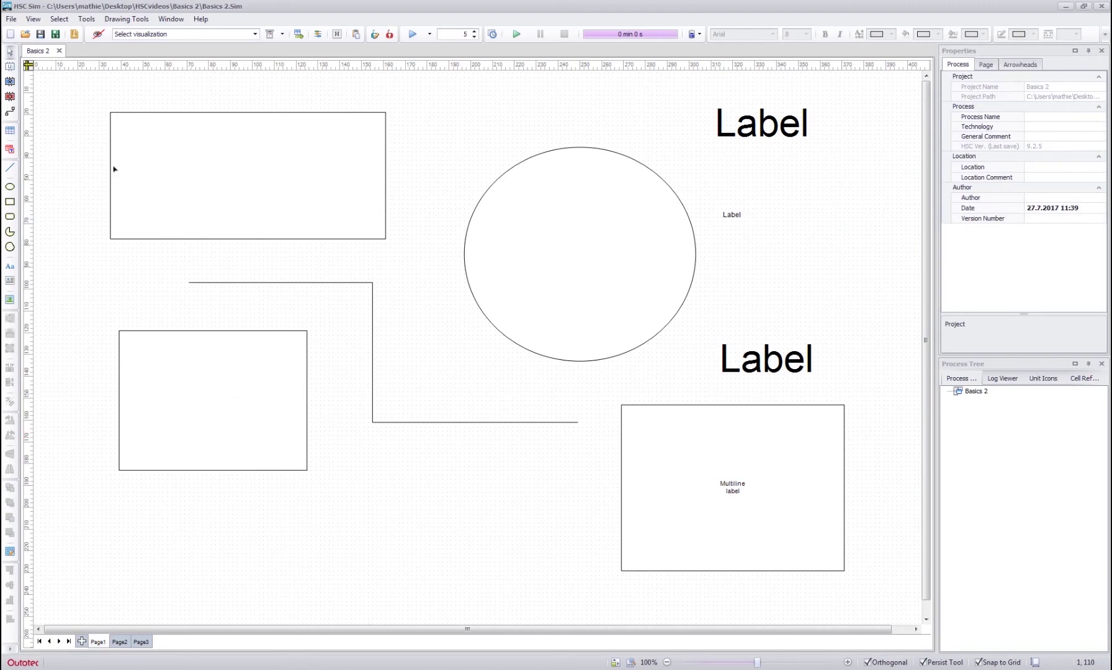
# Delete all drawn objects and place Unit 1, Unit 2 and Unit 3 in different sizes
pyautogui.moveTo(87, 88)
pyautogui.mouseDown()
pyautogui.moveTo(728, 499)
pyautogui.moveTo(839, 551)
pyautogui.mouseUp()
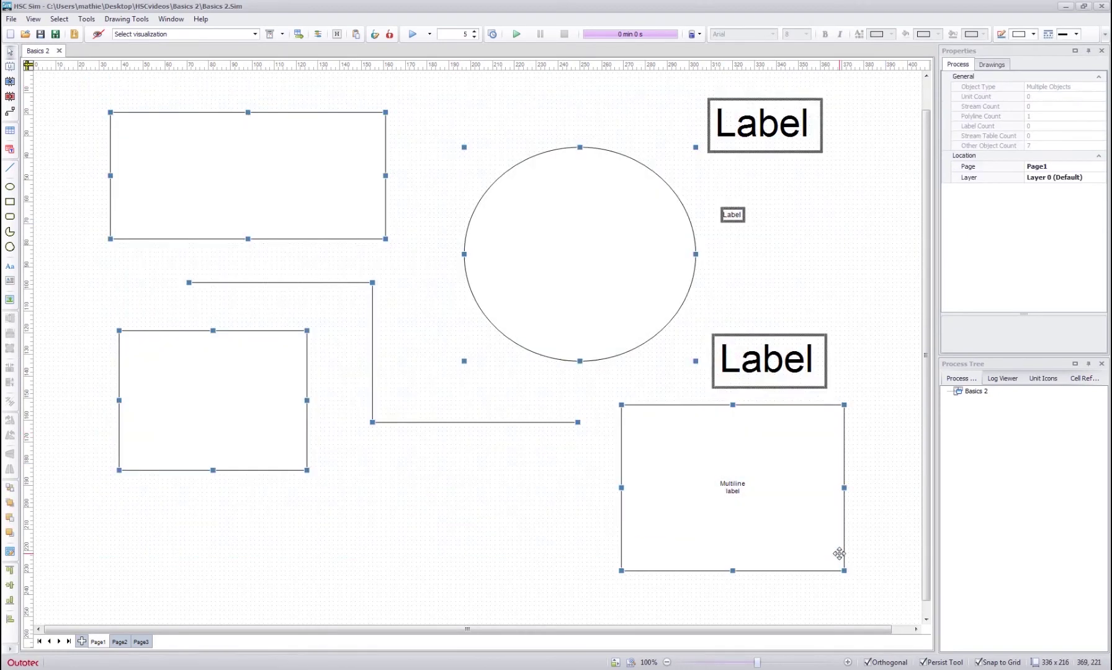
pyautogui.press('Delete')
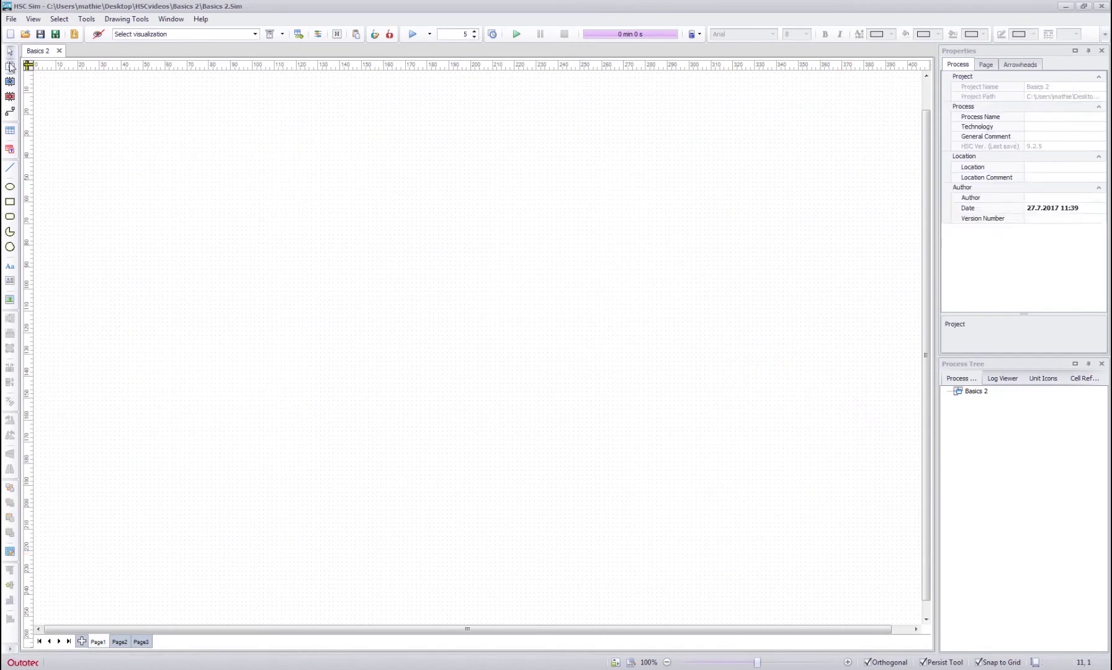
pyautogui.click(10, 66)
pyautogui.moveTo(159, 142); pyautogui.dragTo(300, 287)
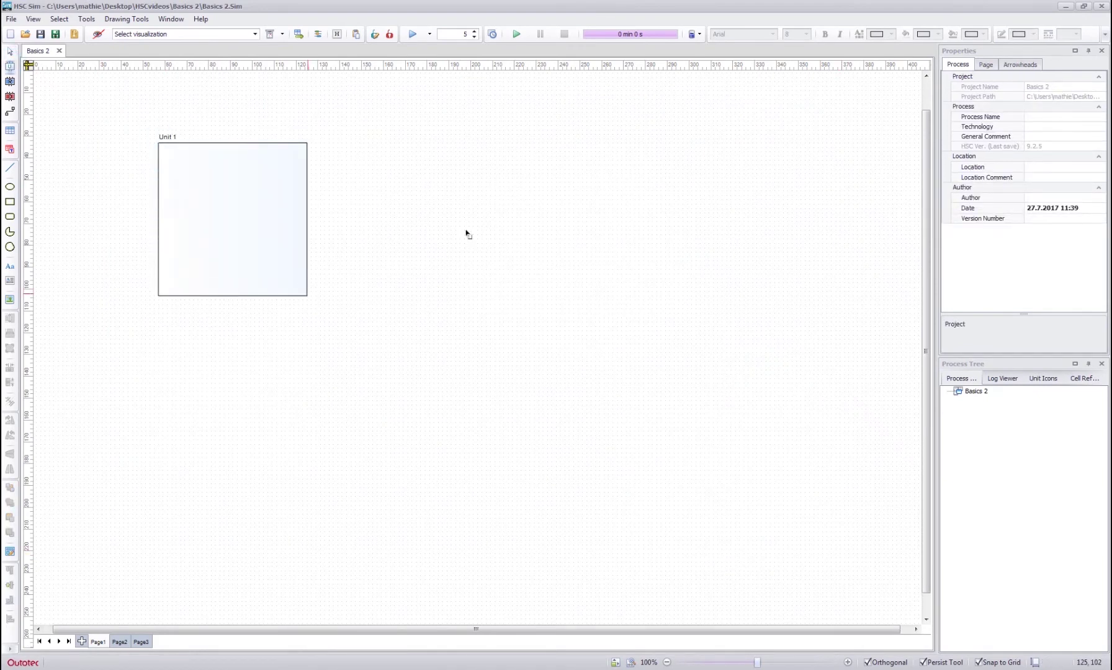
pyautogui.moveTo(428, 197); pyautogui.dragTo(513, 294)
pyautogui.moveTo(621, 129); pyautogui.dragTo(790, 334)
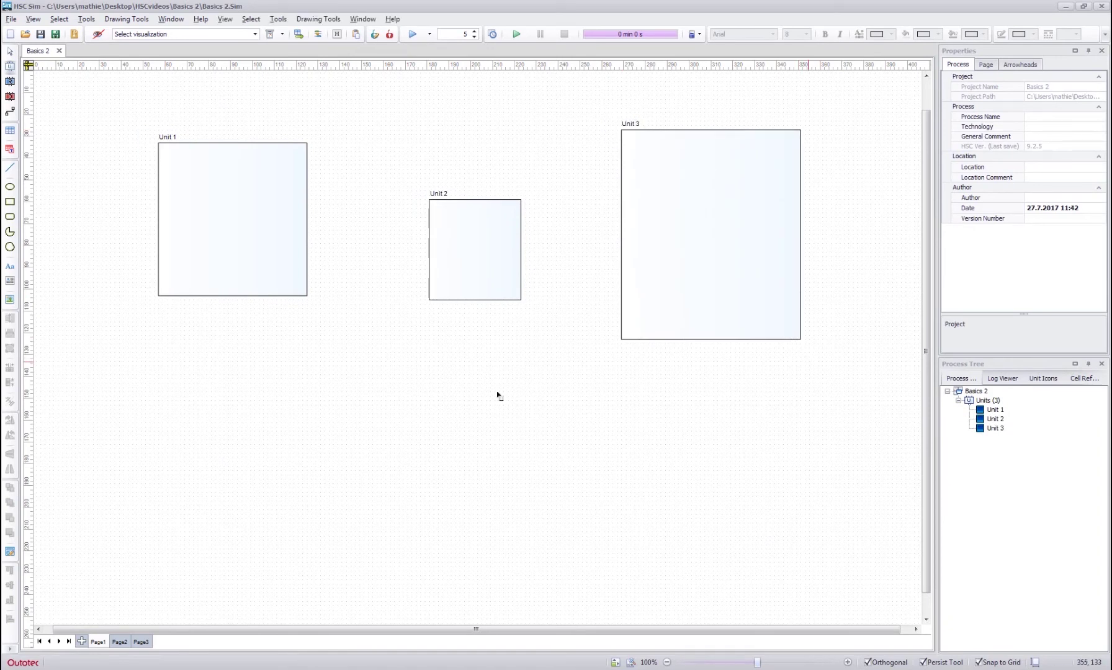
# Select Unit 1, Unit 2 and Unit 3 together
pyautogui.click(11, 52)
pyautogui.click(249, 246)
pyautogui.keyDown('shift'); pyautogui.click(450, 237); pyautogui.keyUp('shift')
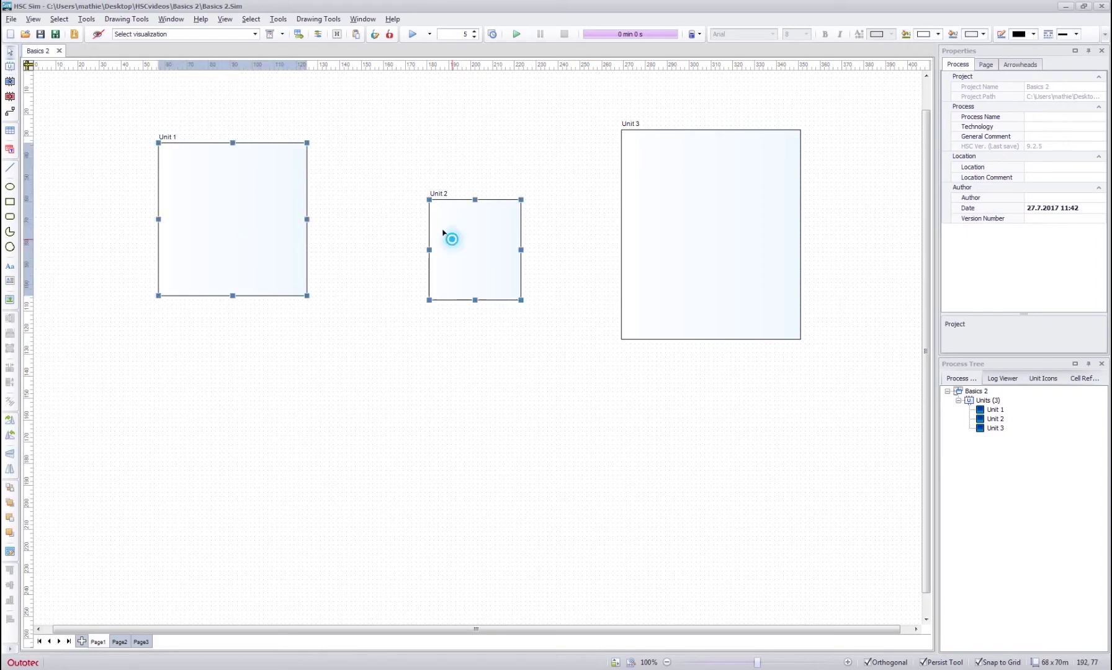
pyautogui.keyDown('shift'); pyautogui.click(699, 229); pyautogui.keyUp('shift')
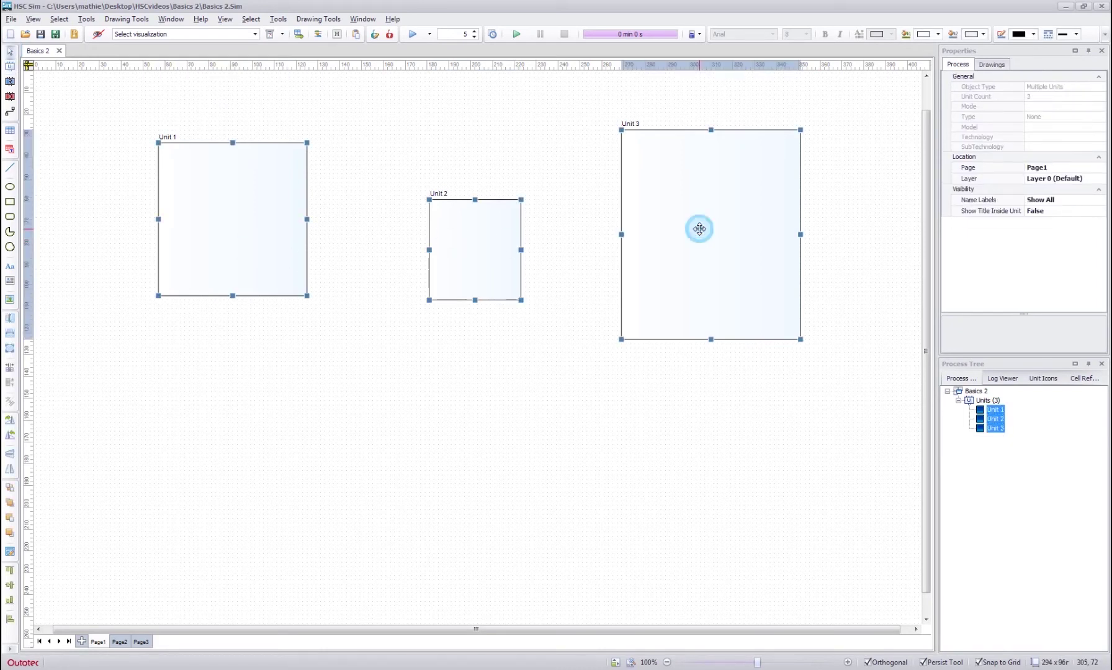
# Make Units 2 and 3 match Unit 1's size and space the three evenly
pyautogui.click(10, 351)
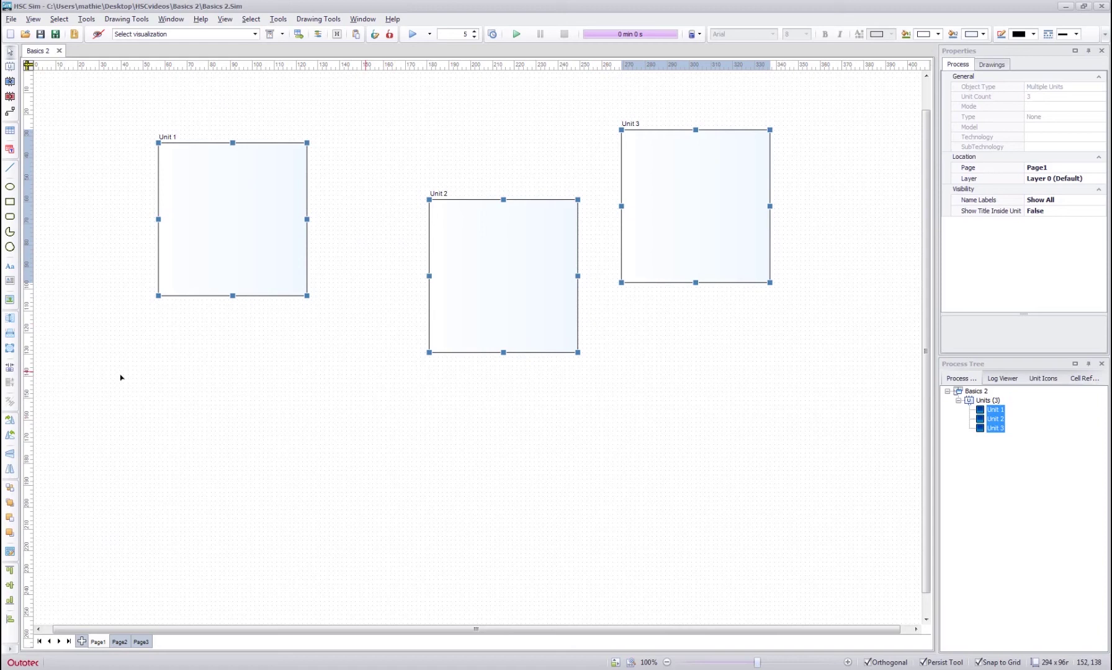
pyautogui.click(9, 371)
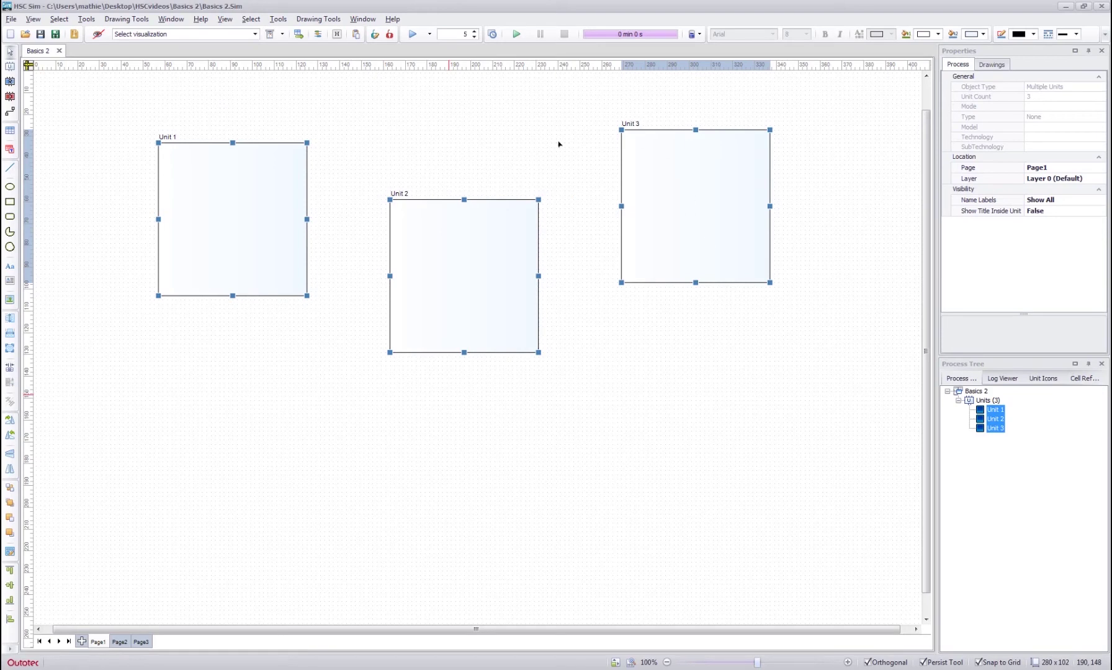
pyautogui.click(299, 375)
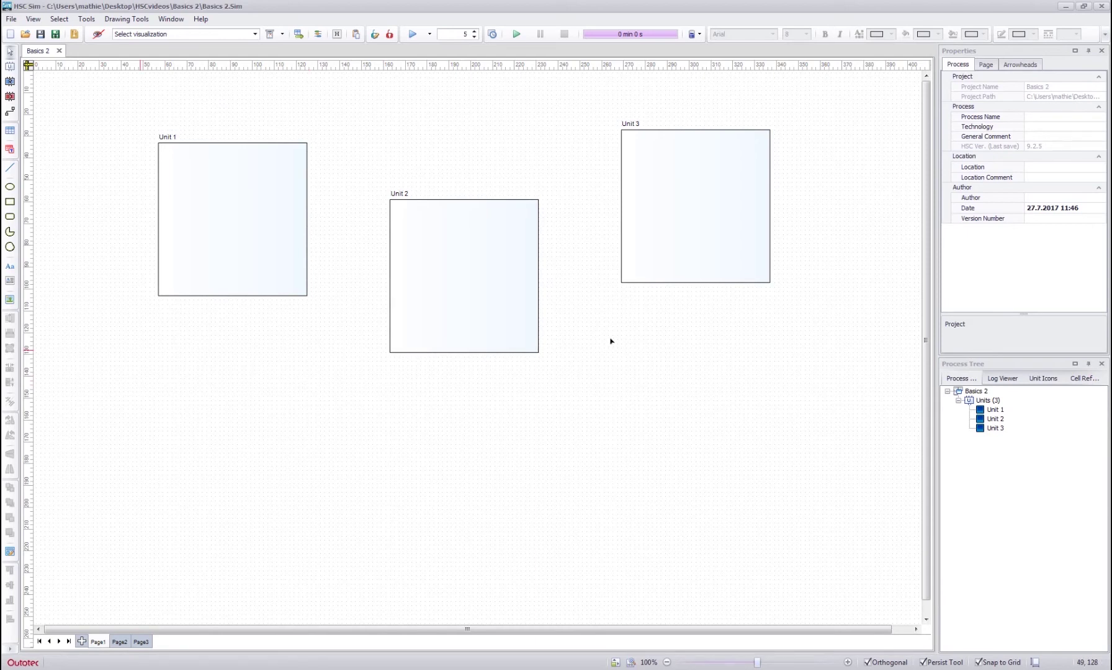
# Align Units 1, 2 and 3 along their bottom edges
pyautogui.click(251, 243)
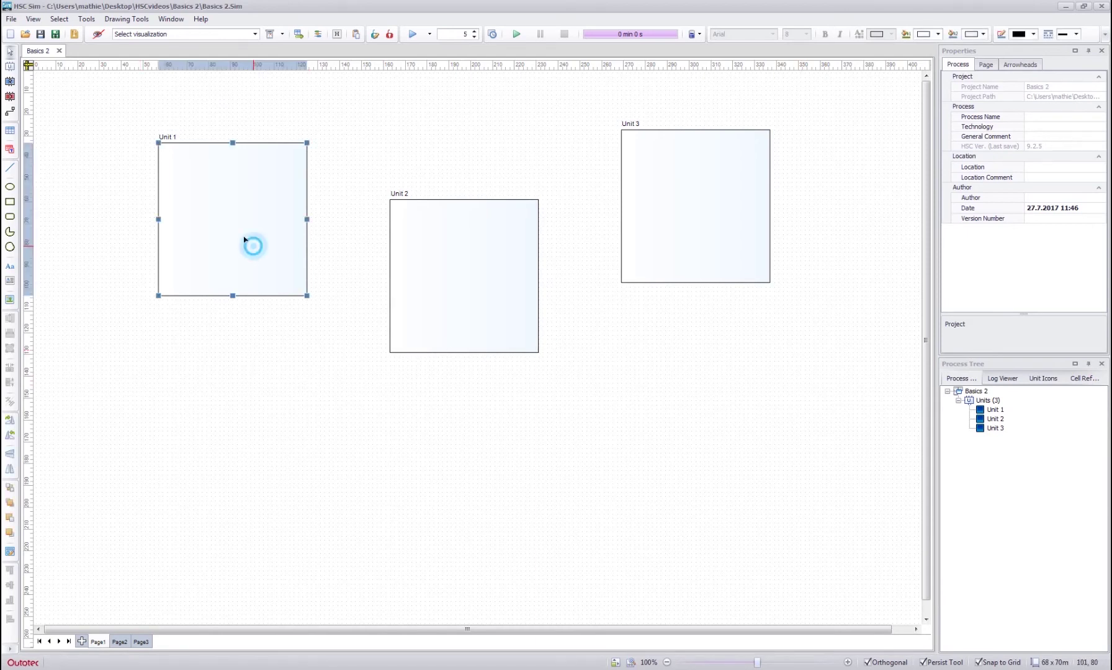
pyautogui.keyDown('ctrl'); pyautogui.click(445, 259); pyautogui.keyUp('ctrl')
pyautogui.keyDown('ctrl'); pyautogui.click(679, 198); pyautogui.keyUp('ctrl')
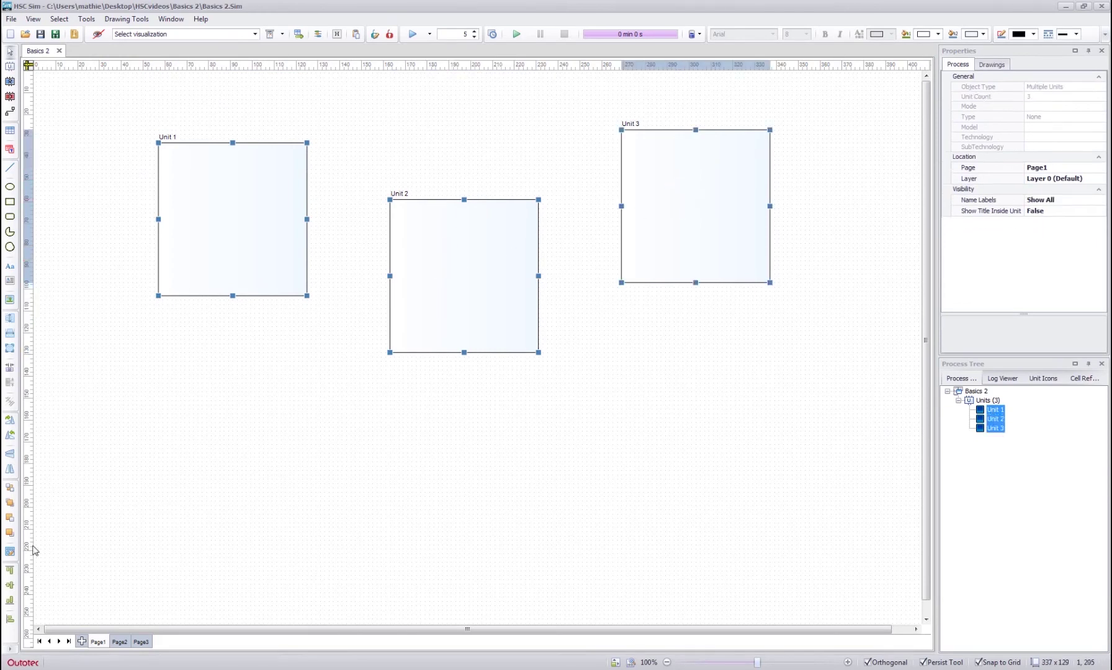
pyautogui.click(10, 601)
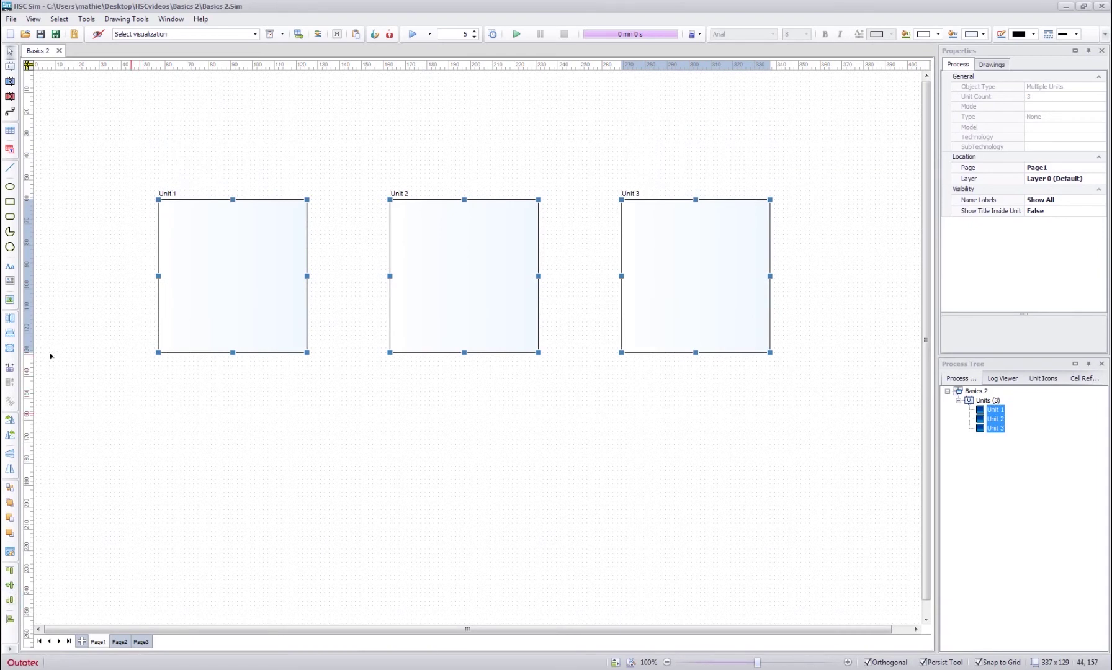
pyautogui.click(331, 406)
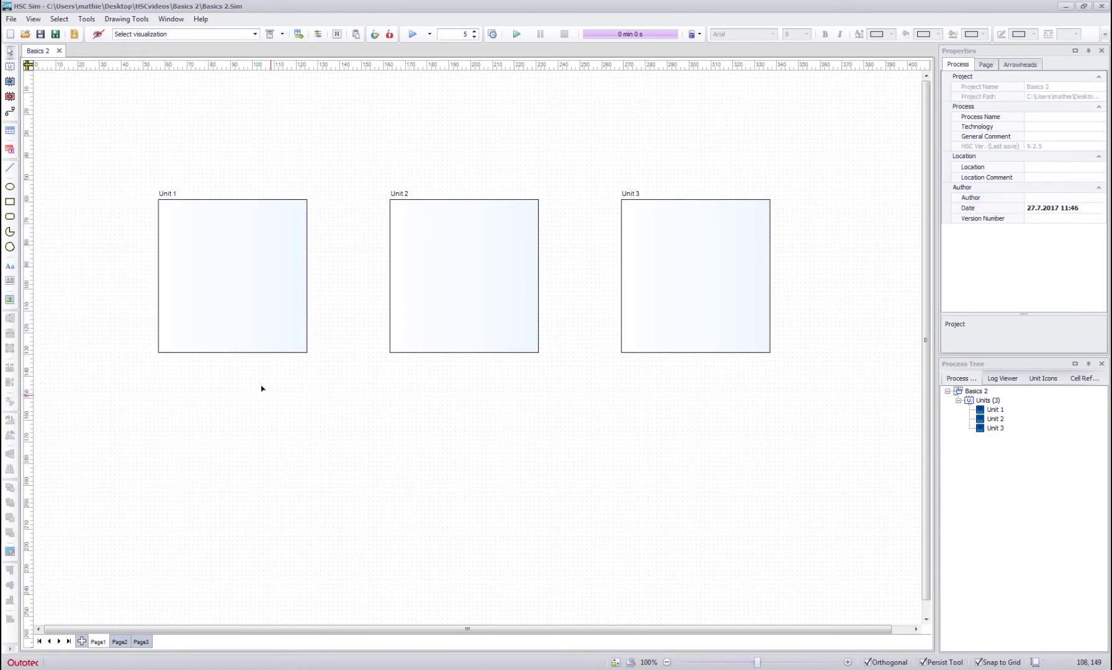
# Stack all three units on a common centre with Align Center
pyautogui.click(236, 268)
pyautogui.keyDown('shift'); pyautogui.click(458, 266); pyautogui.keyUp('shift')
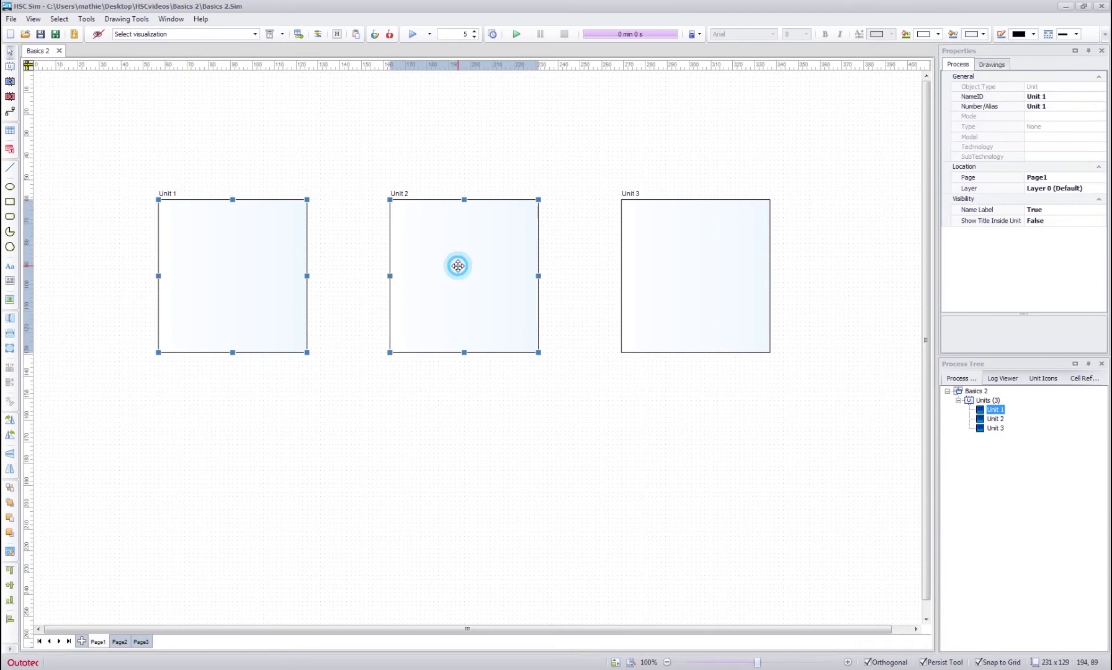
pyautogui.keyDown('shift'); pyautogui.click(699, 272); pyautogui.keyUp('shift')
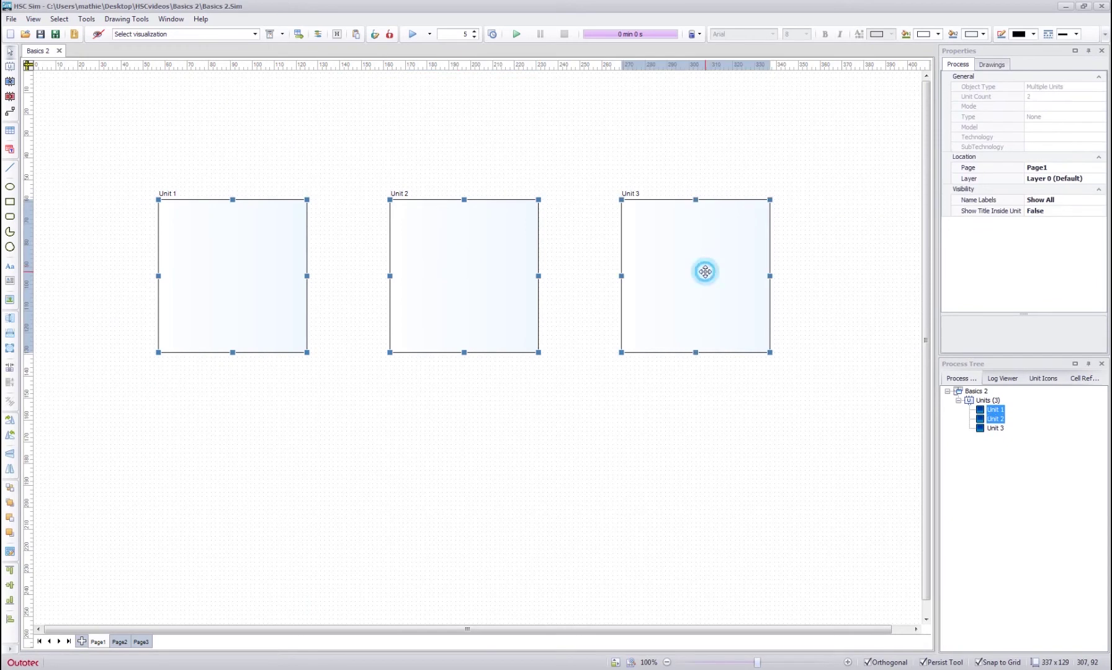
pyautogui.click(10, 650)
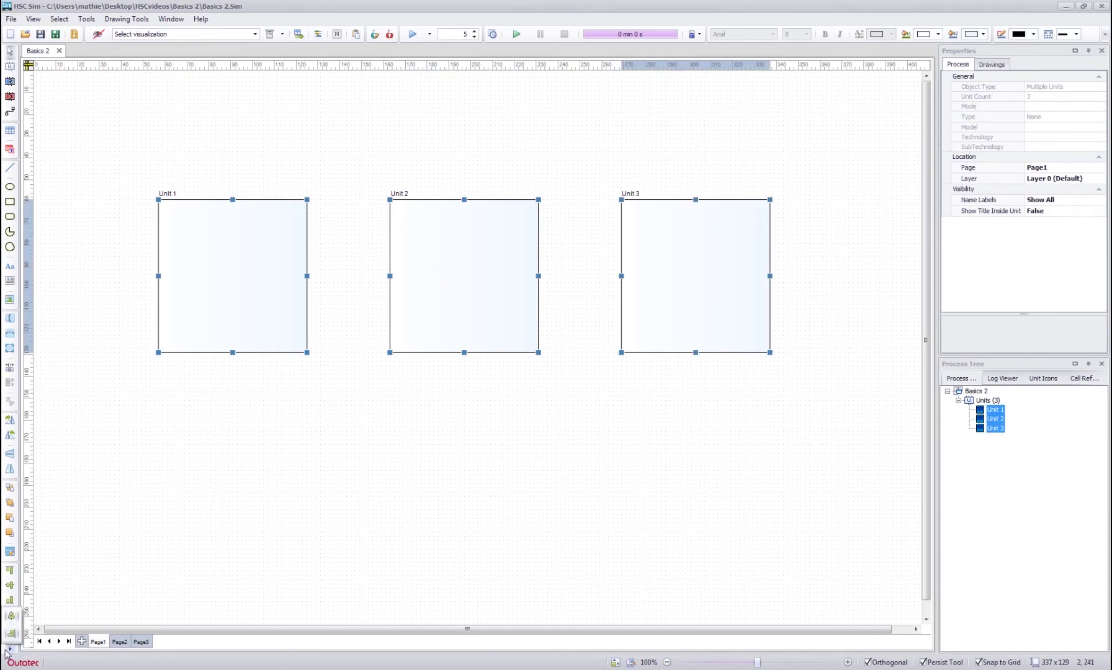
pyautogui.click(12, 618)
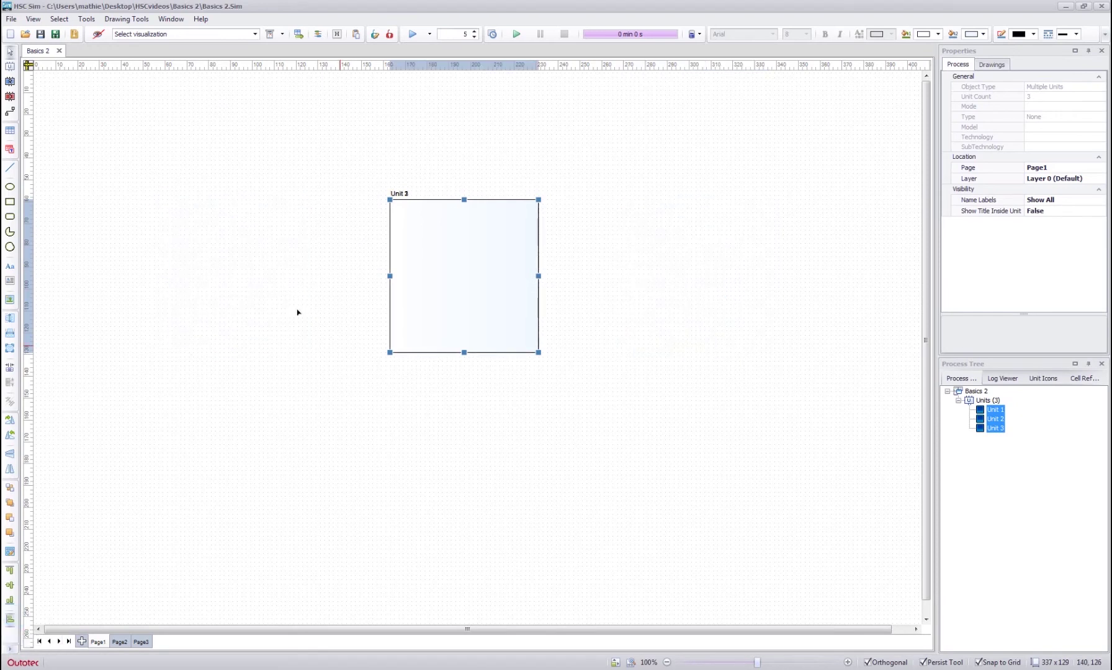
# Move Unit 3 to the left and Unit 2 to the right of Unit 1
pyautogui.click(584, 371)
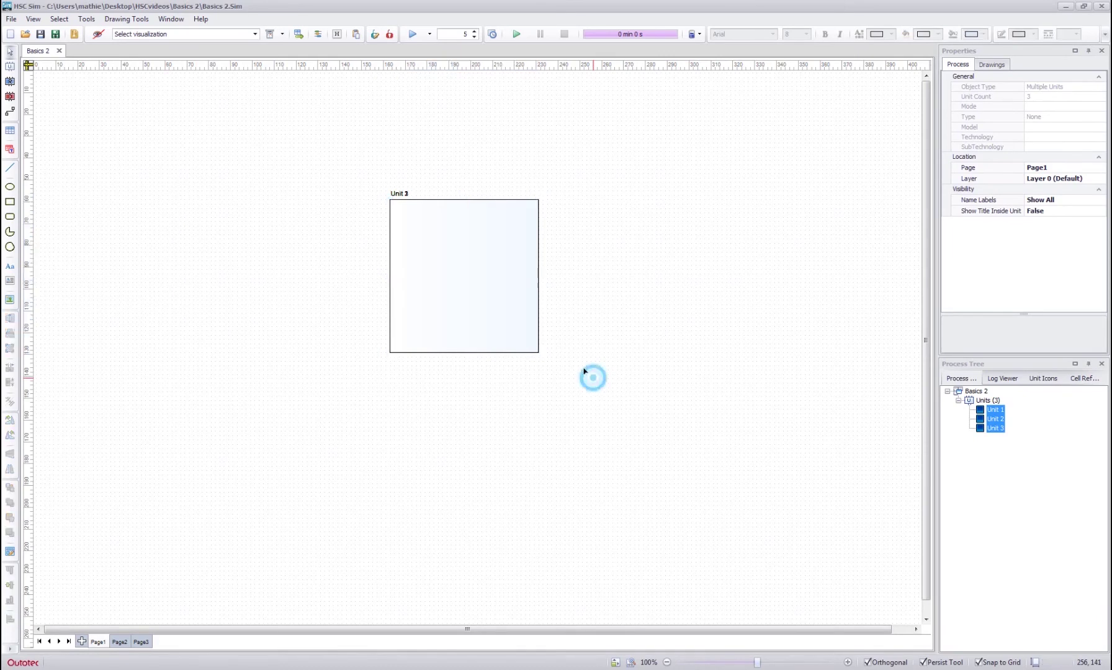
pyautogui.moveTo(476, 279); pyautogui.dragTo(712, 265)
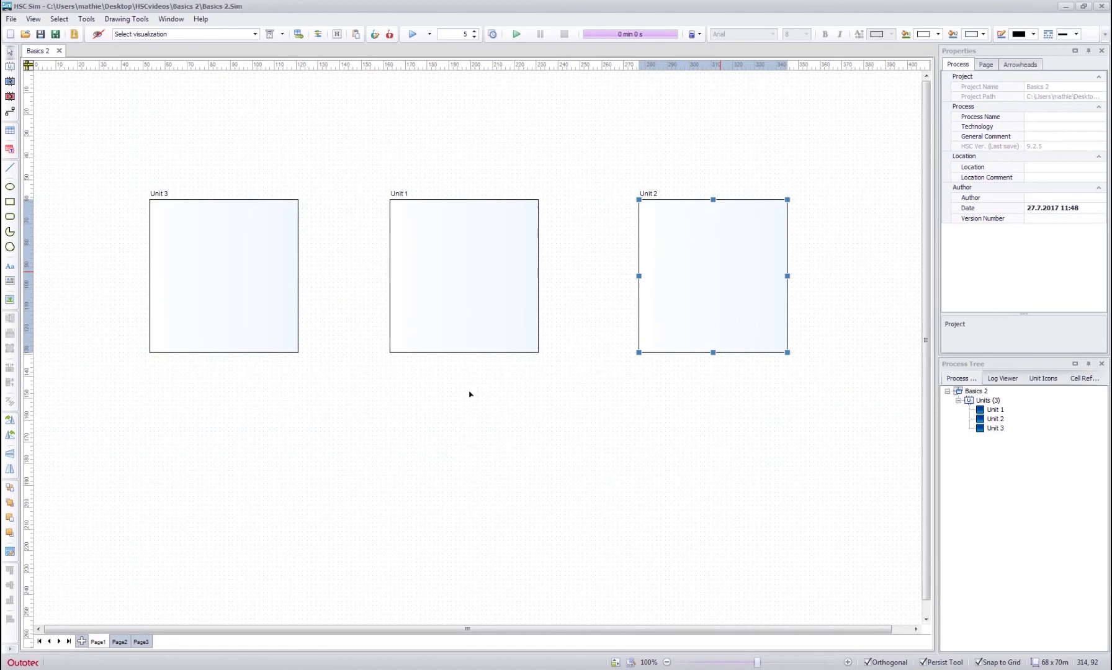
pyautogui.click(351, 476)
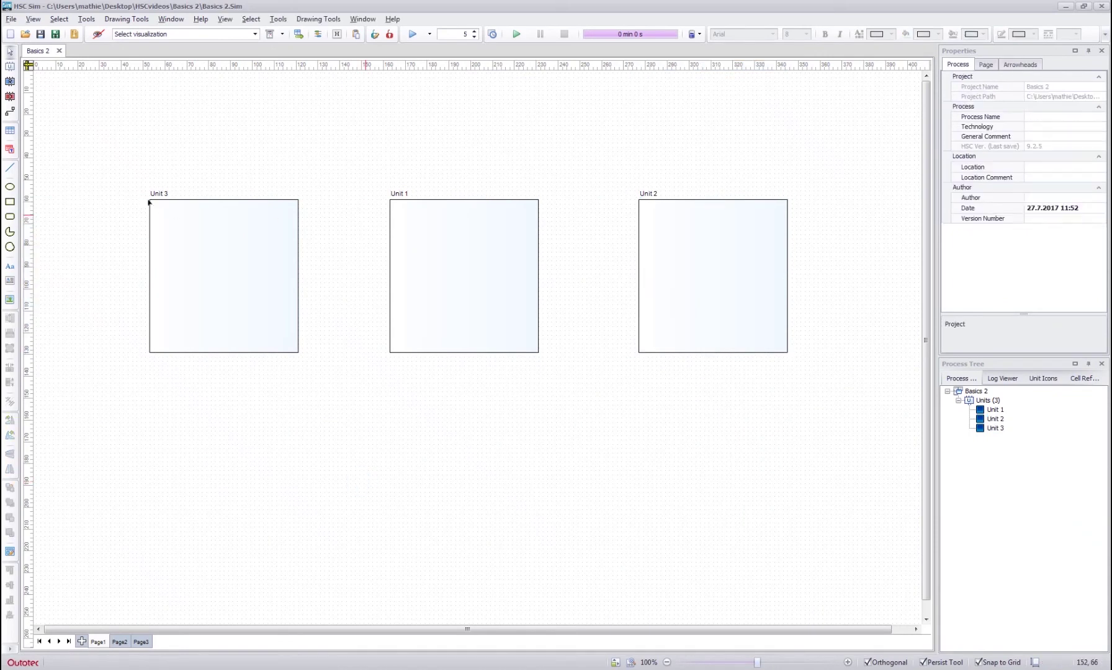
# Draw Stream 1 to Stream 4 running up toward Unit 3's bottom
pyautogui.click(10, 113)
pyautogui.moveTo(158, 485); pyautogui.dragTo(163, 355)
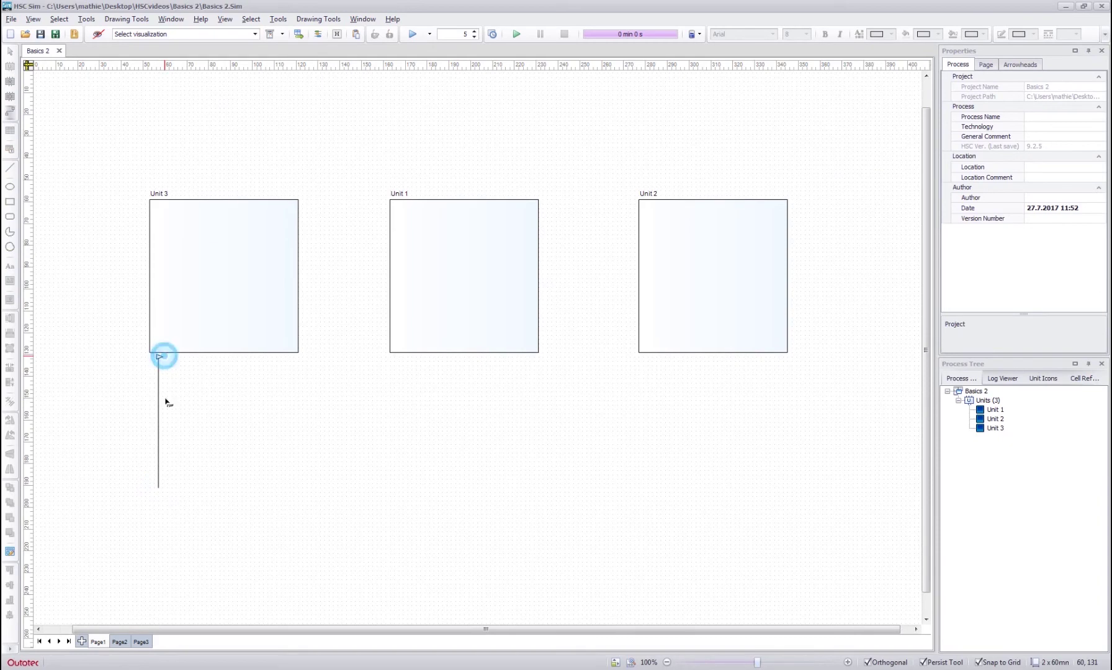
pyautogui.moveTo(187, 468); pyautogui.dragTo(203, 355)
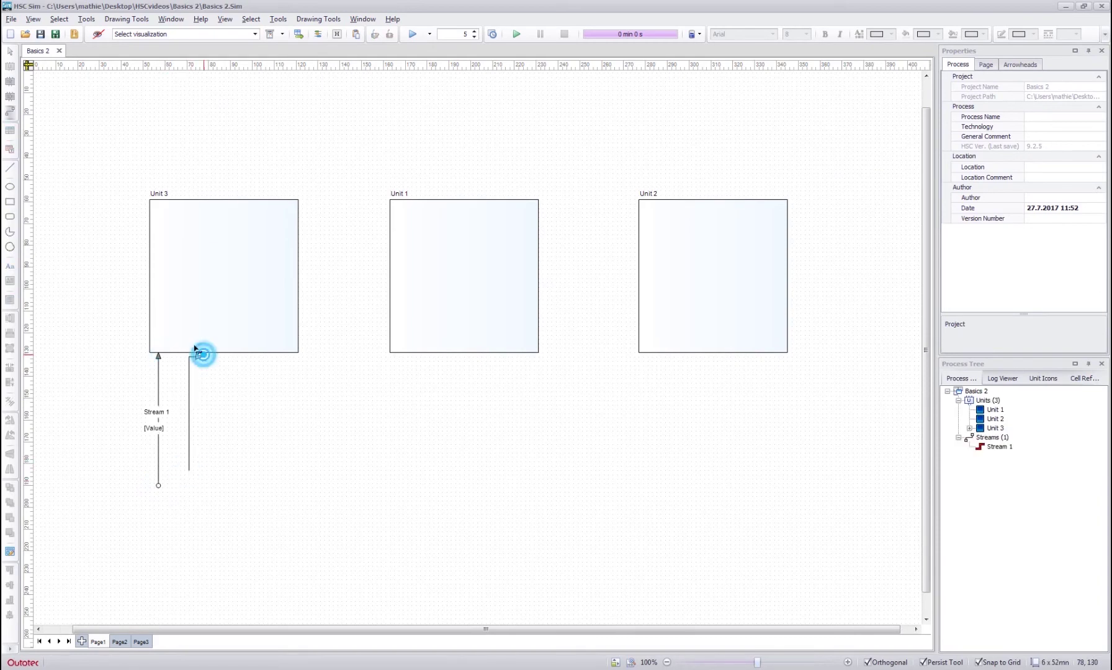
pyautogui.moveTo(237, 468); pyautogui.dragTo(242, 356)
pyautogui.moveTo(271, 516); pyautogui.dragTo(273, 355)
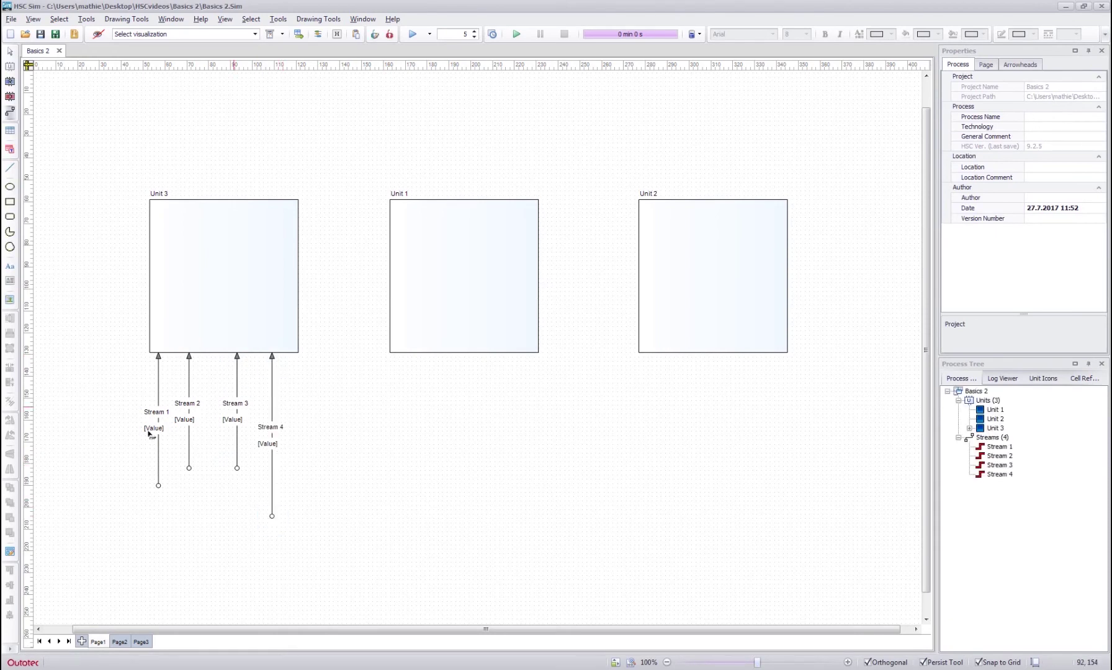
# Give the four streams the same shape and length and attach them to Unit 3
pyautogui.click(10, 51)
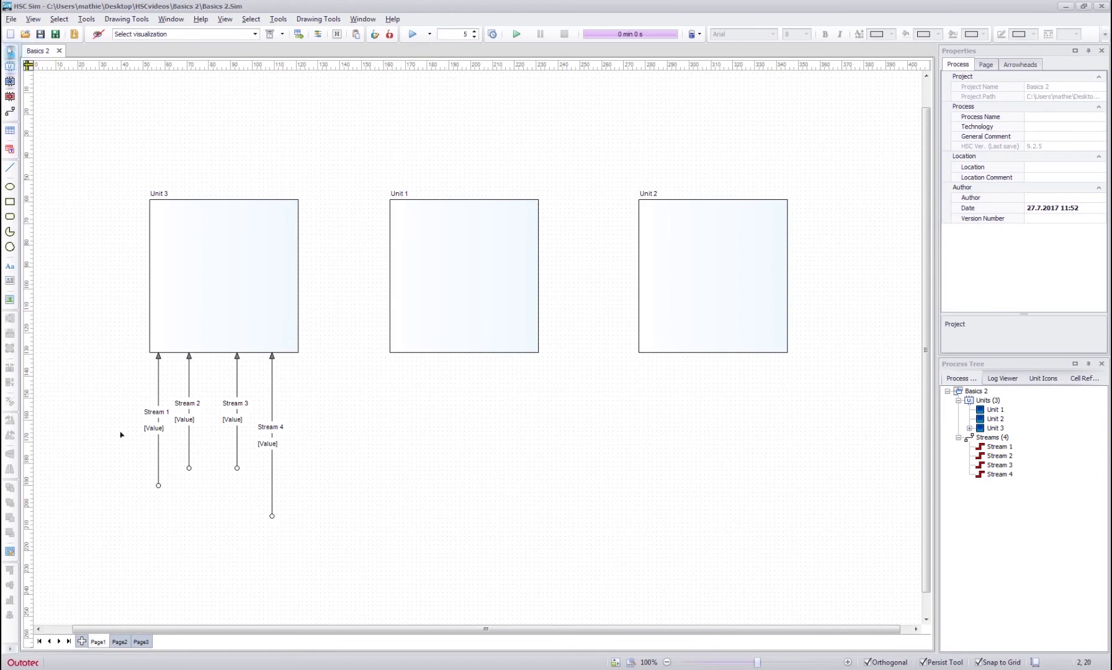
pyautogui.moveTo(113, 455); pyautogui.dragTo(351, 566)
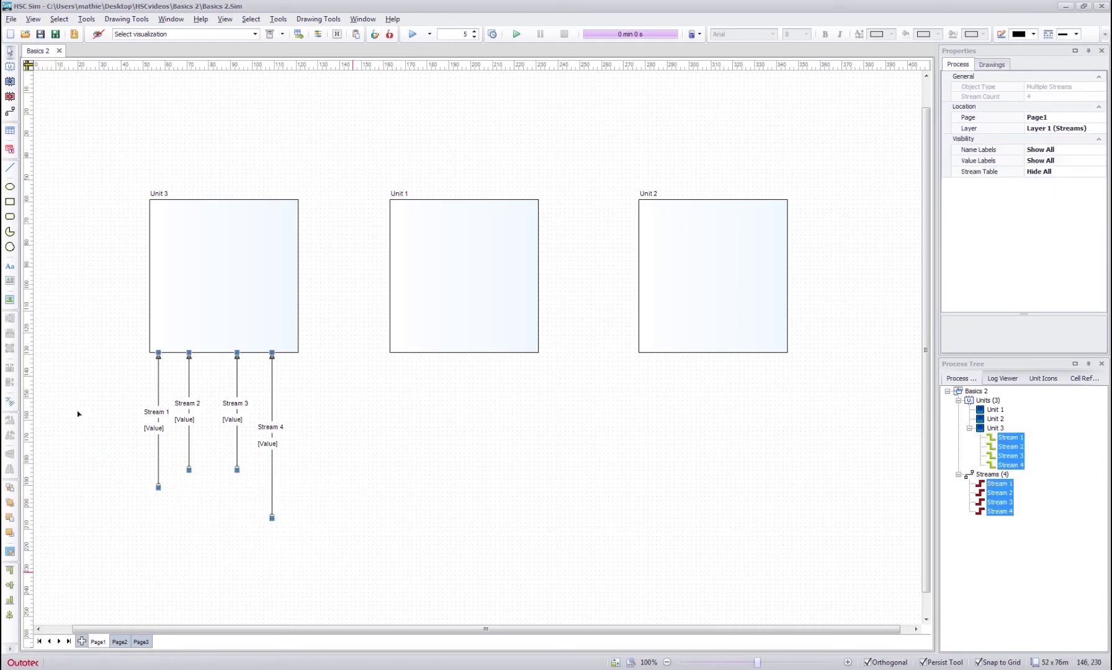
pyautogui.click(10, 405)
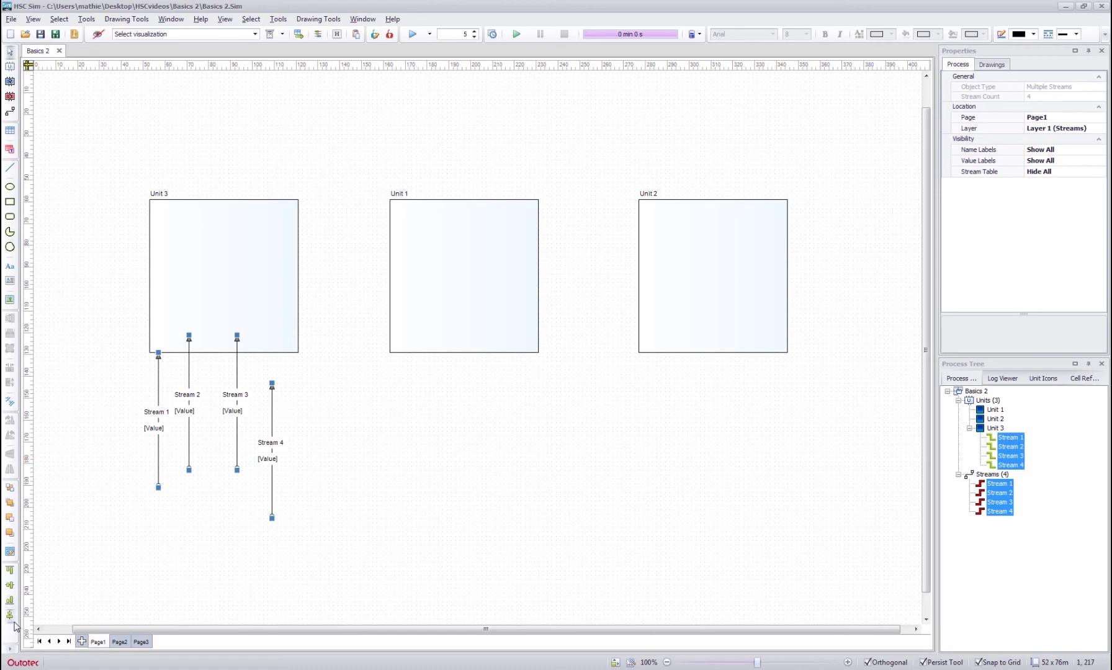
pyautogui.click(10, 603)
pyautogui.moveTo(236, 411); pyautogui.dragTo(241, 382)
pyautogui.click(390, 386)
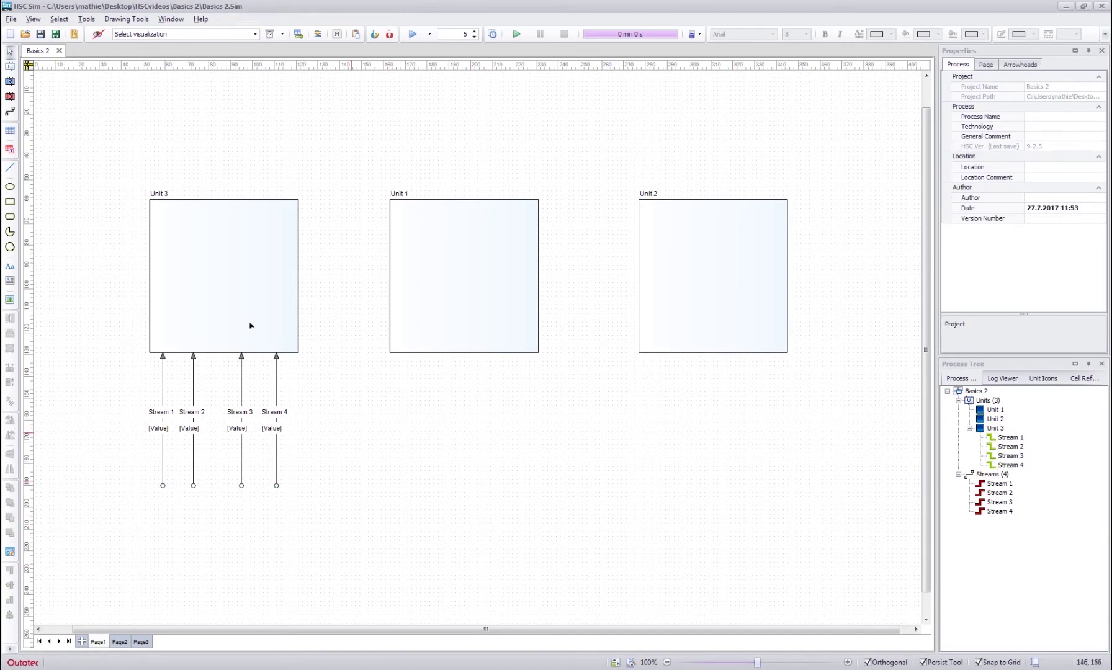
# Draw Unit 4 overlapping Unit 3's upper right
pyautogui.click(197, 262)
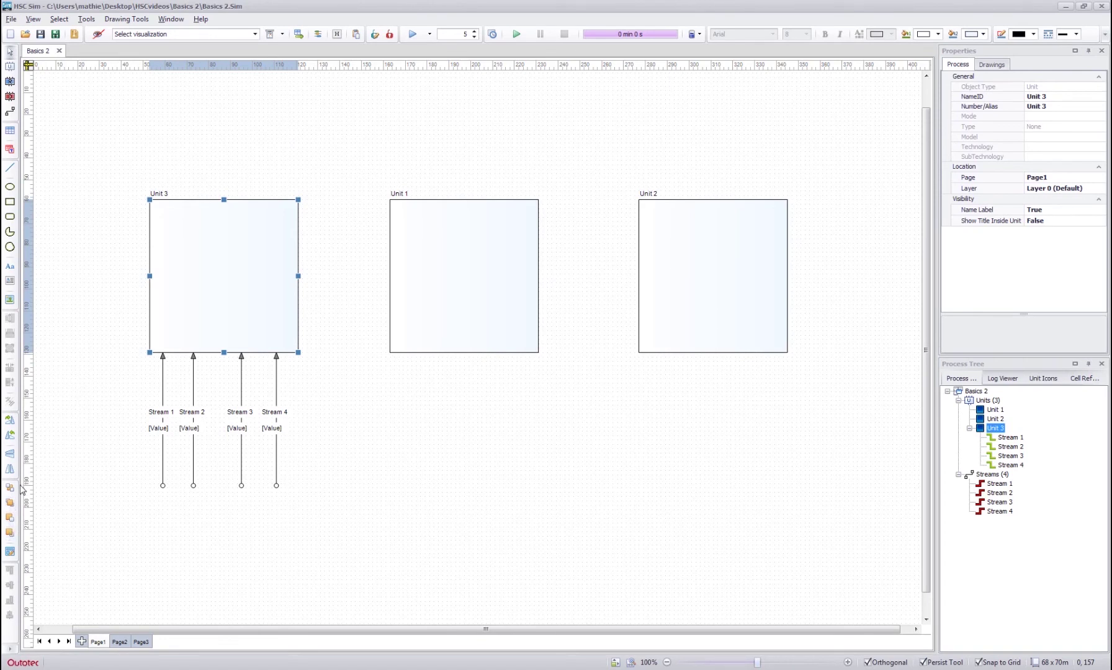
pyautogui.click(12, 67)
pyautogui.moveTo(200, 114); pyautogui.dragTo(320, 269)
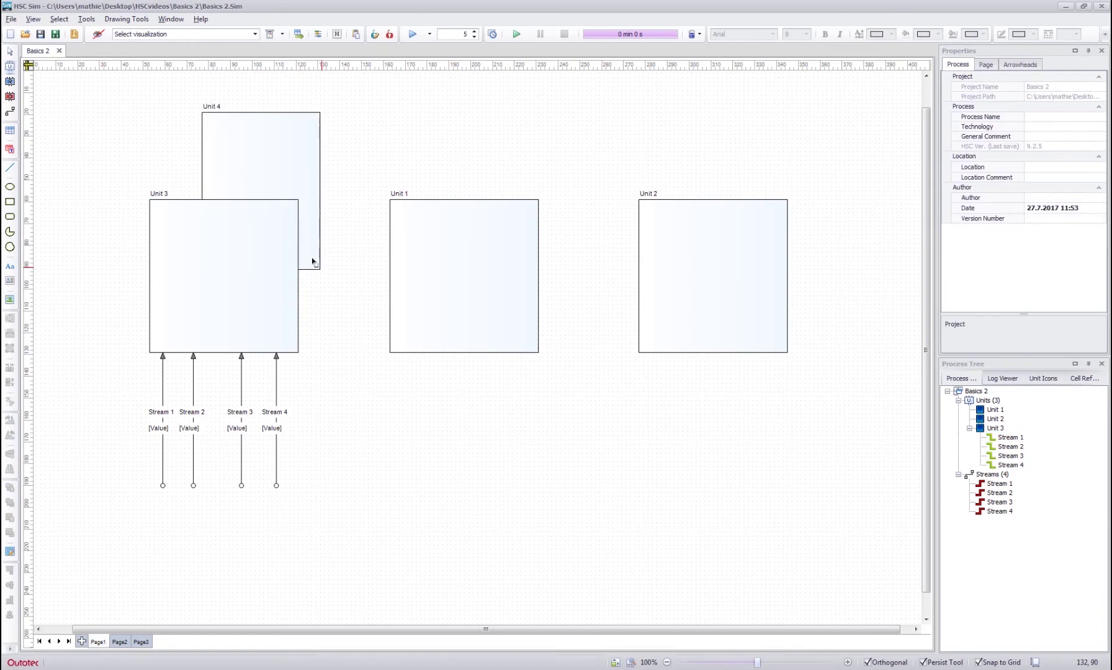
pyautogui.click(10, 51)
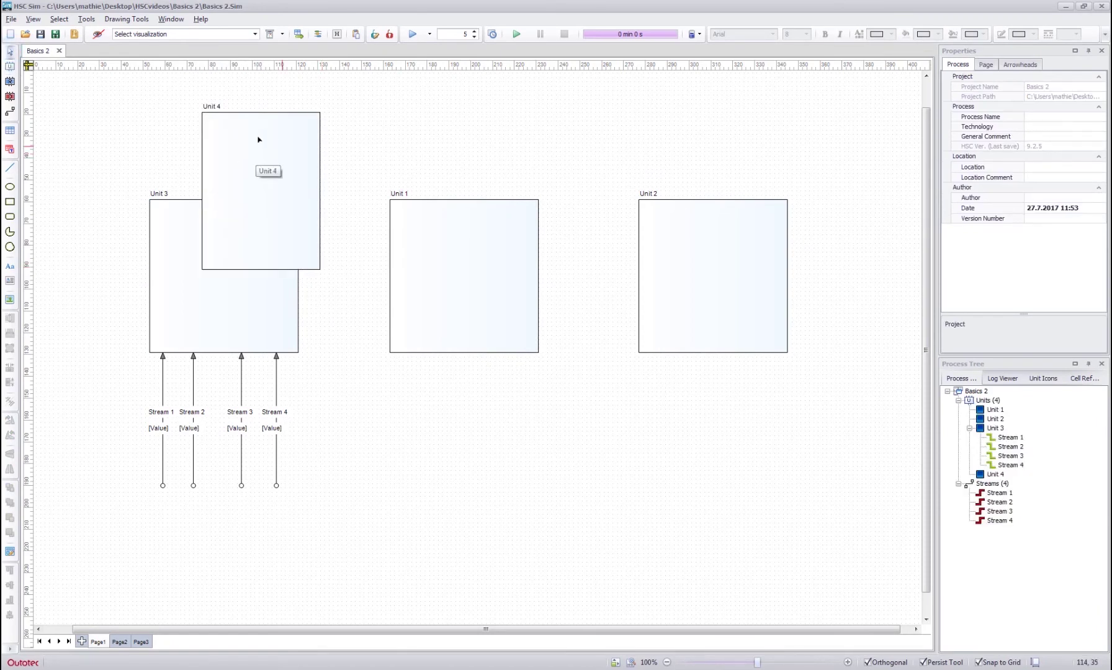
# Bring Unit 3 to the front, in front of Unit 4
pyautogui.click(166, 257)
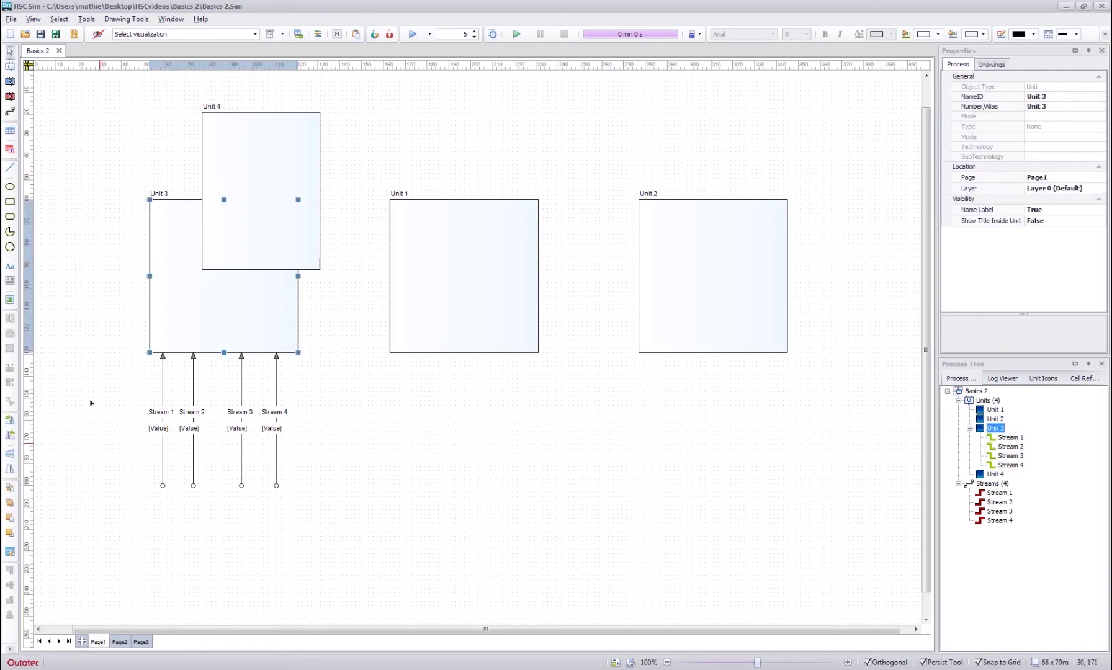
pyautogui.click(9, 504)
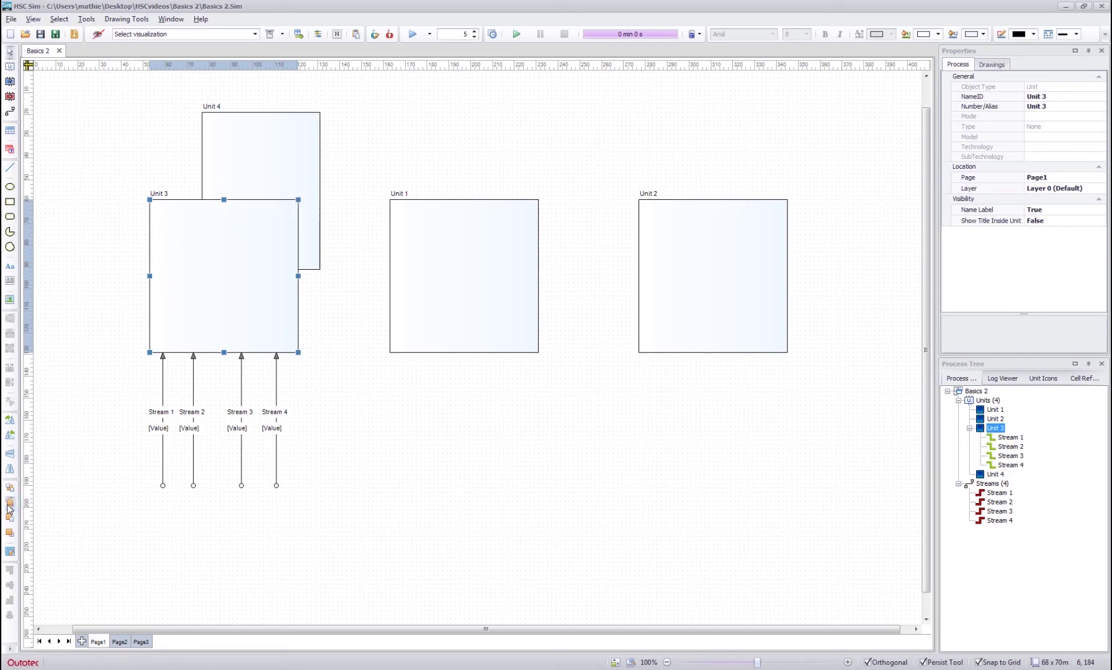
pyautogui.click(69, 317)
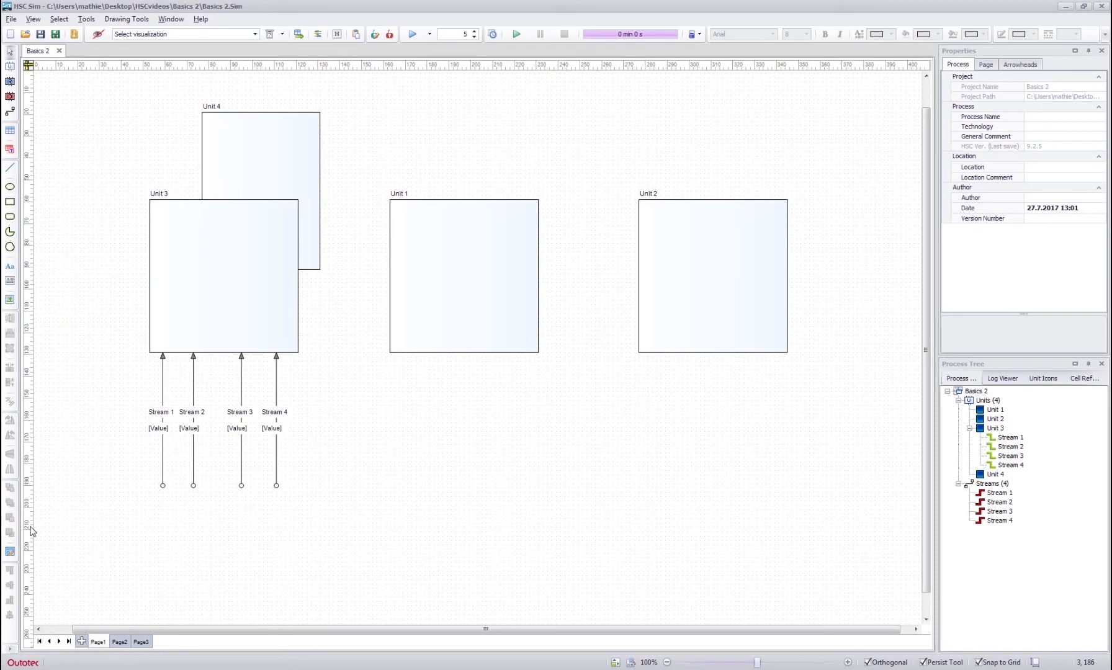
pyautogui.click(411, 400)
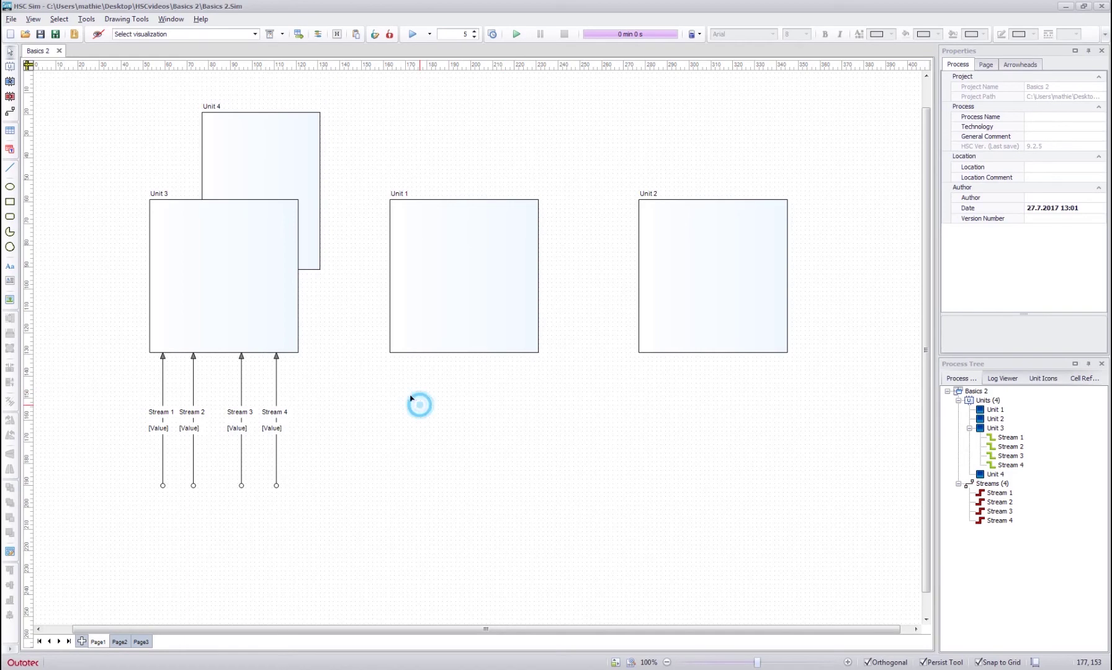
pyautogui.click(445, 290)
pyautogui.click(696, 283)
pyautogui.click(497, 292)
pyautogui.click(219, 288)
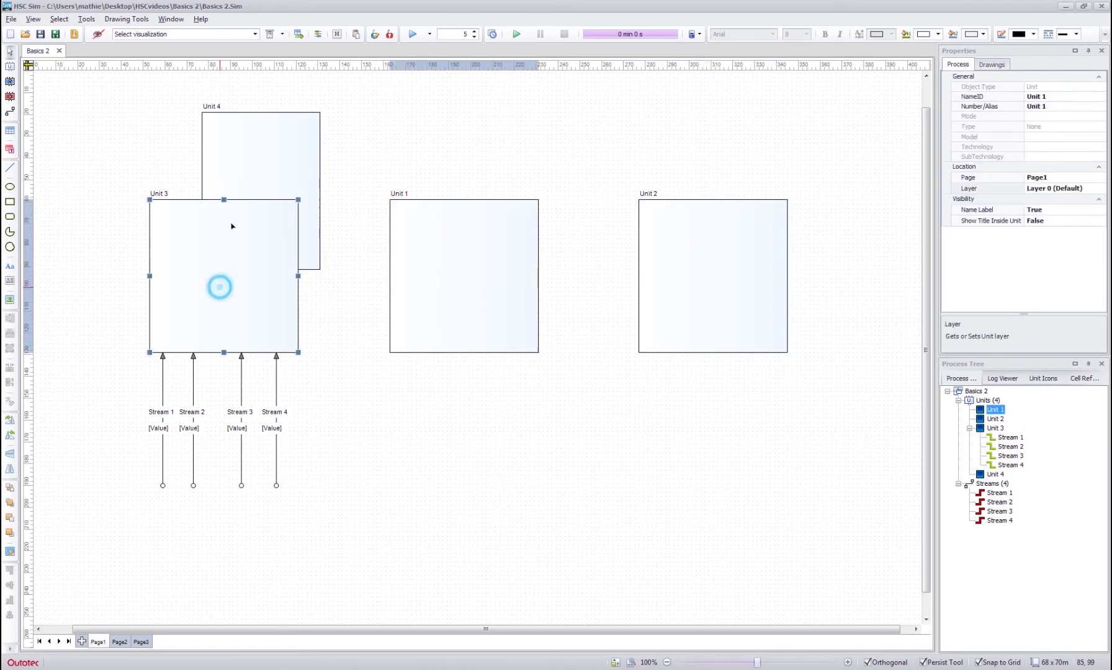
pyautogui.click(263, 138)
pyautogui.click(233, 303)
pyautogui.click(486, 285)
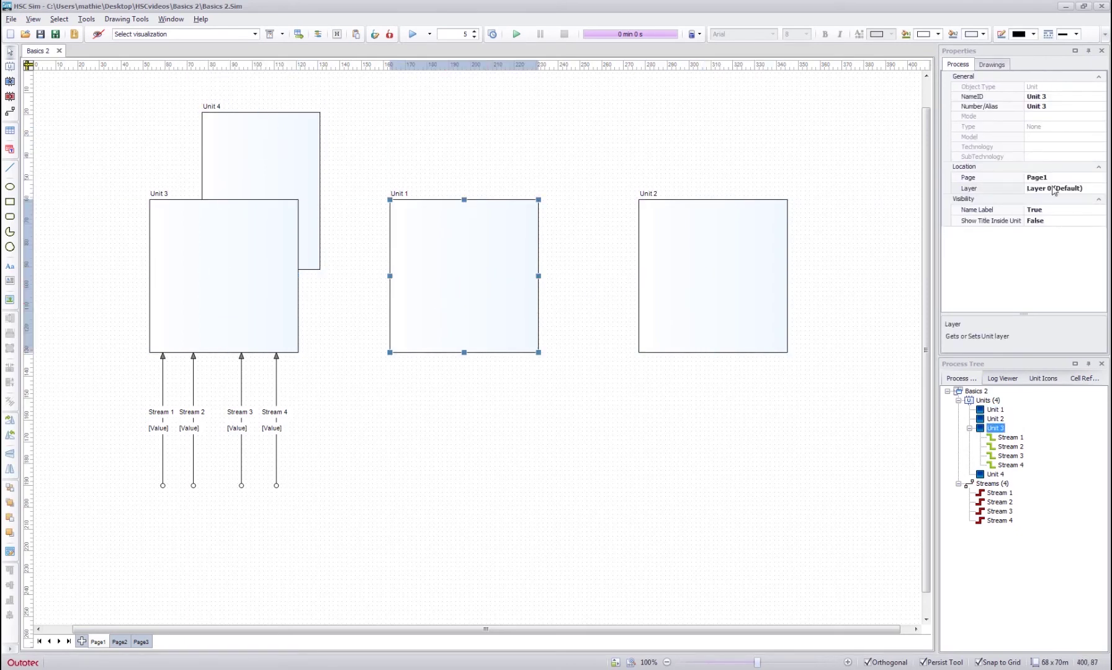
pyautogui.click(723, 247)
pyautogui.click(478, 259)
pyautogui.click(255, 264)
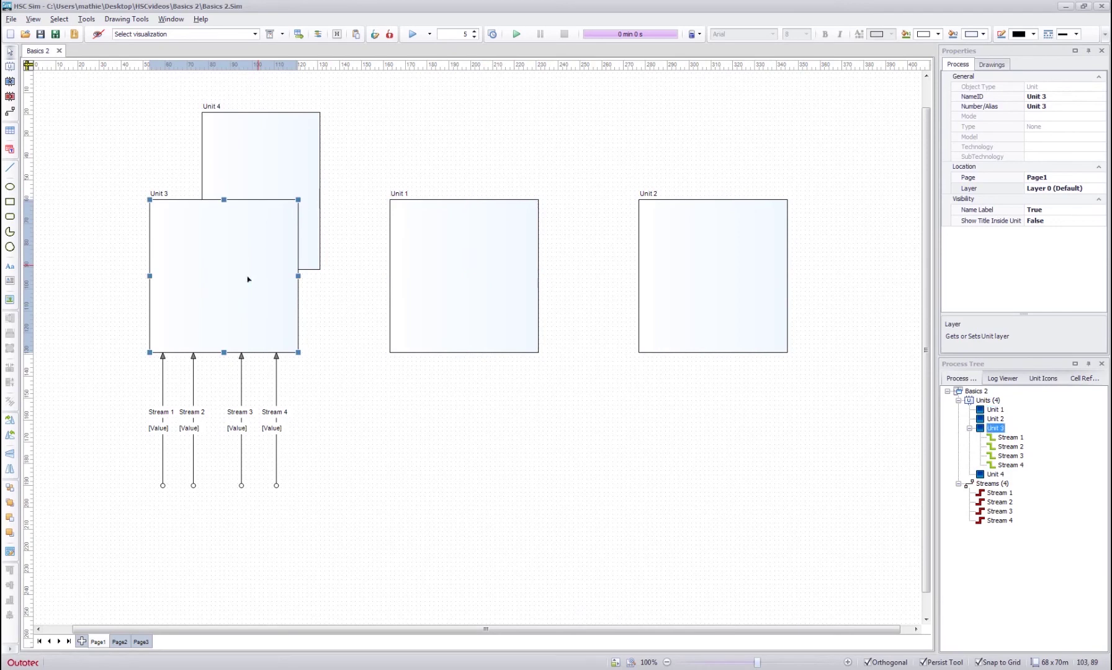
pyautogui.click(277, 385)
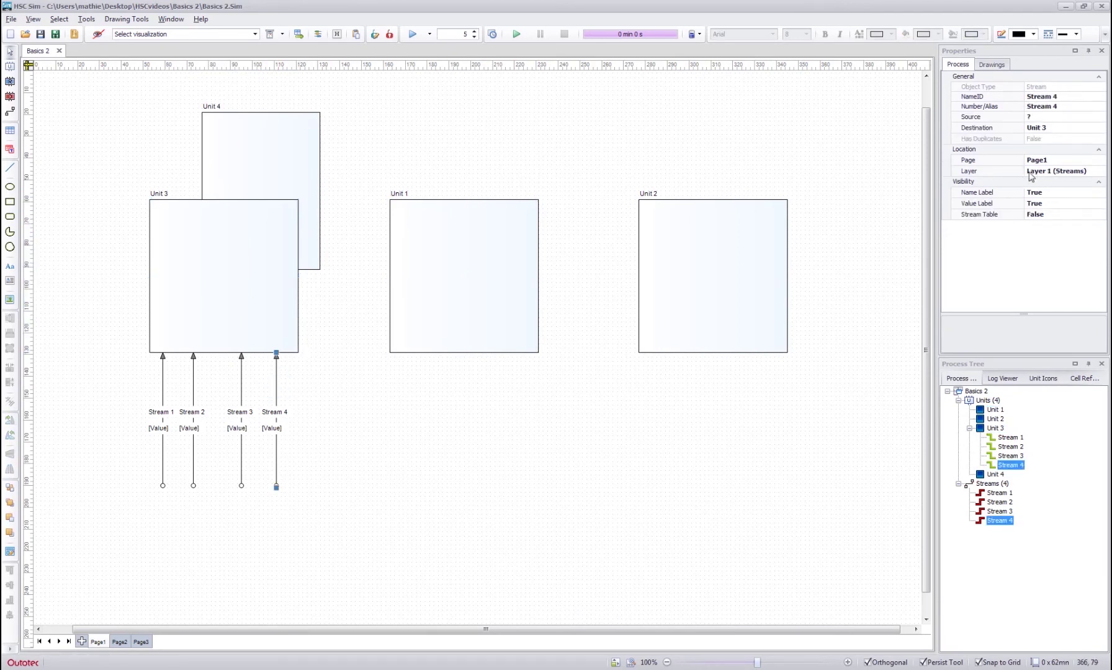
pyautogui.click(241, 380)
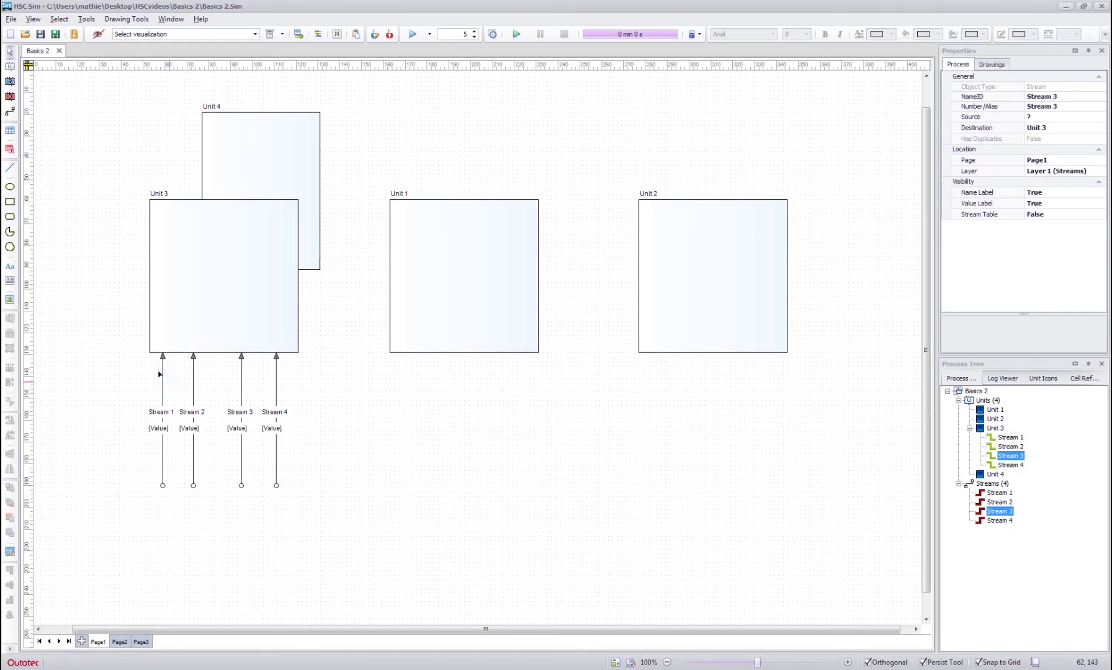
pyautogui.click(163, 378)
pyautogui.click(193, 378)
pyautogui.click(236, 382)
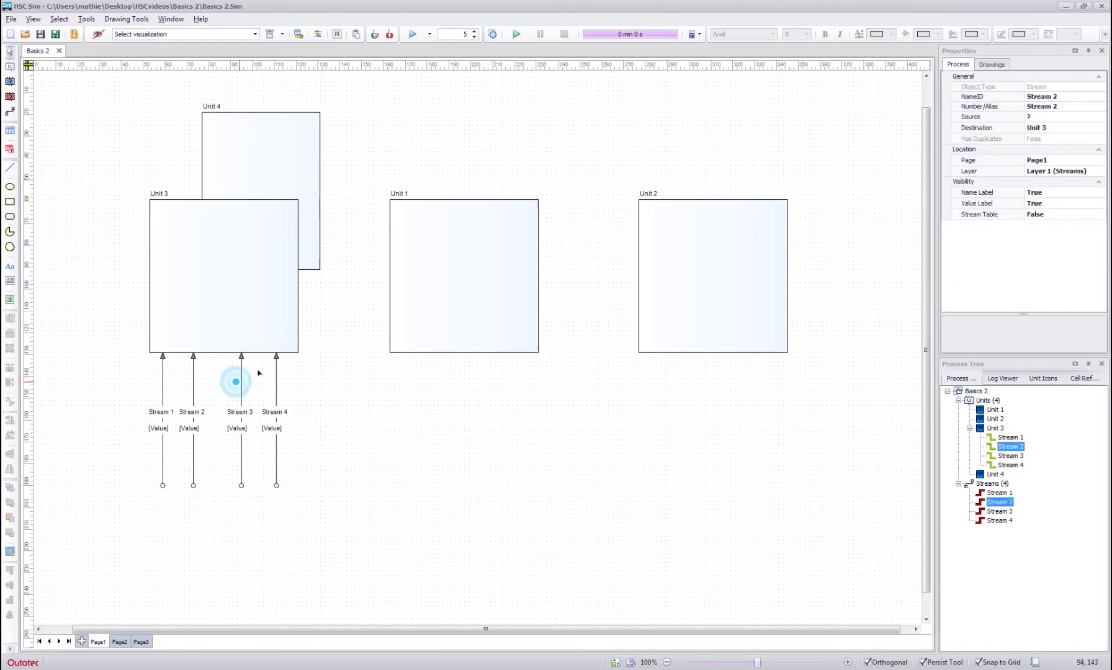
pyautogui.click(277, 386)
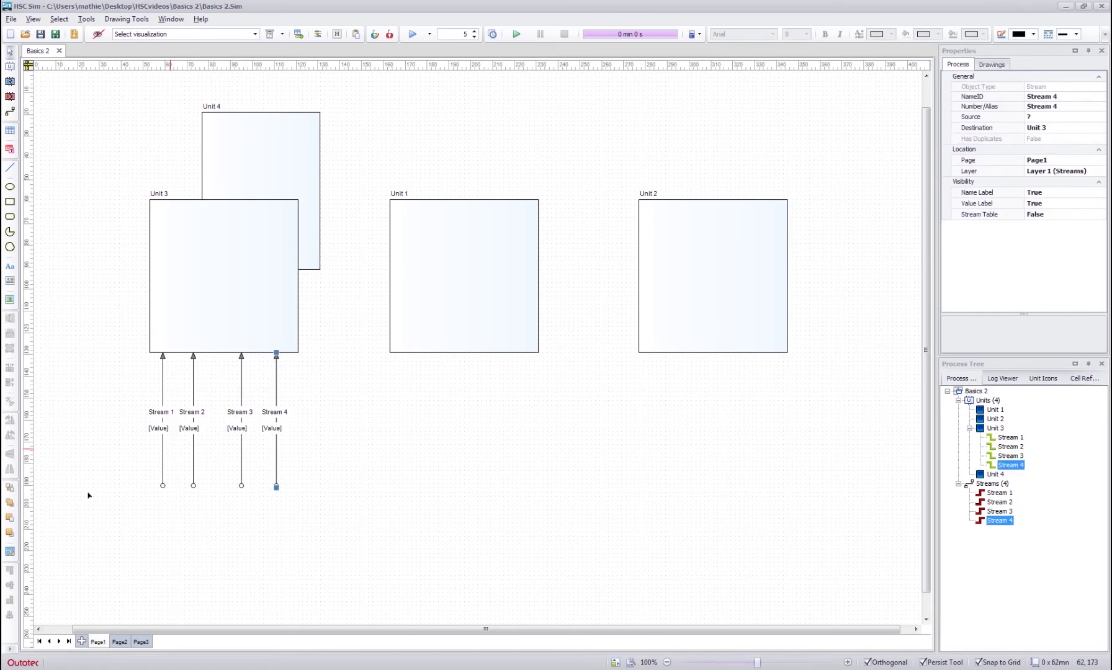
pyautogui.click(10, 552)
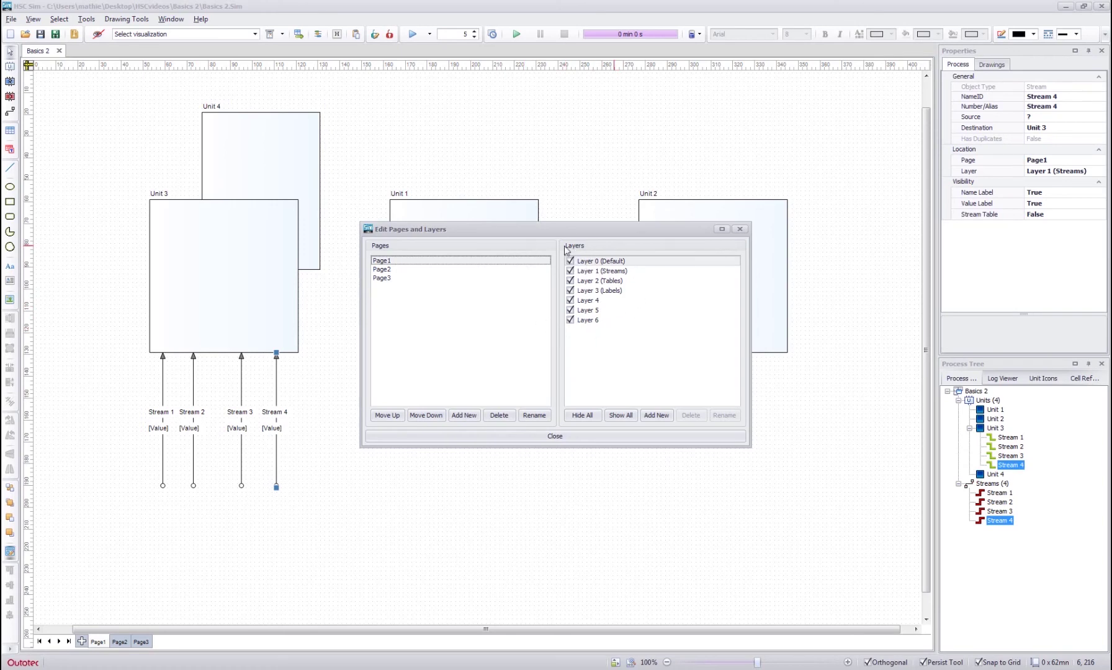
pyautogui.click(556, 436)
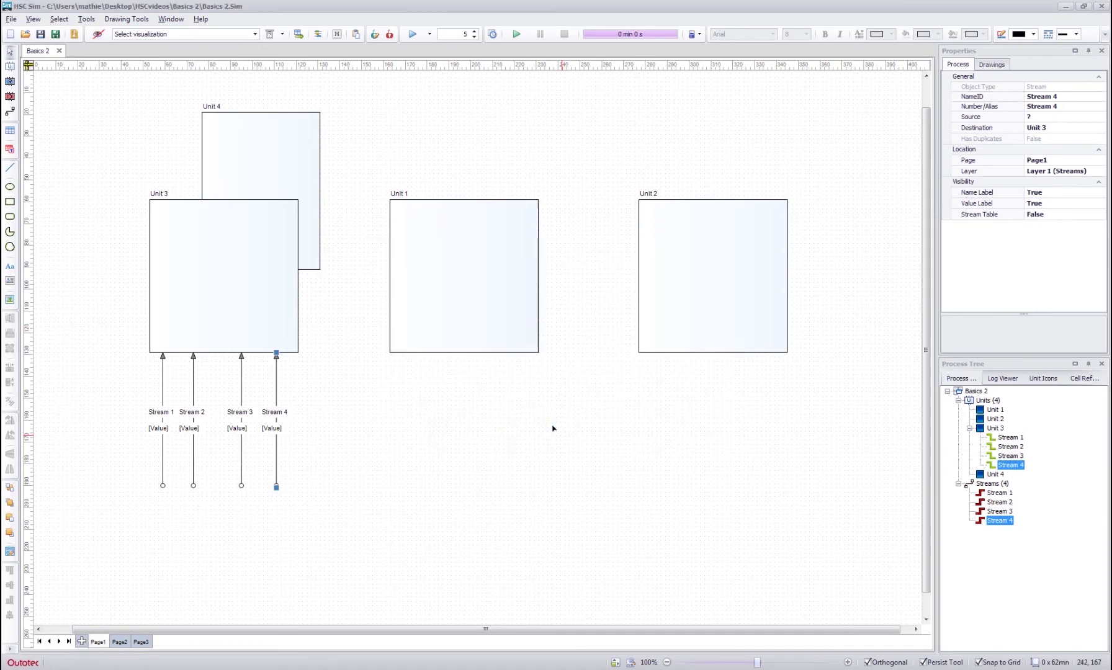
# Open File > Add To Archive, then cancel without creating the zip archive
pyautogui.click(109, 143)
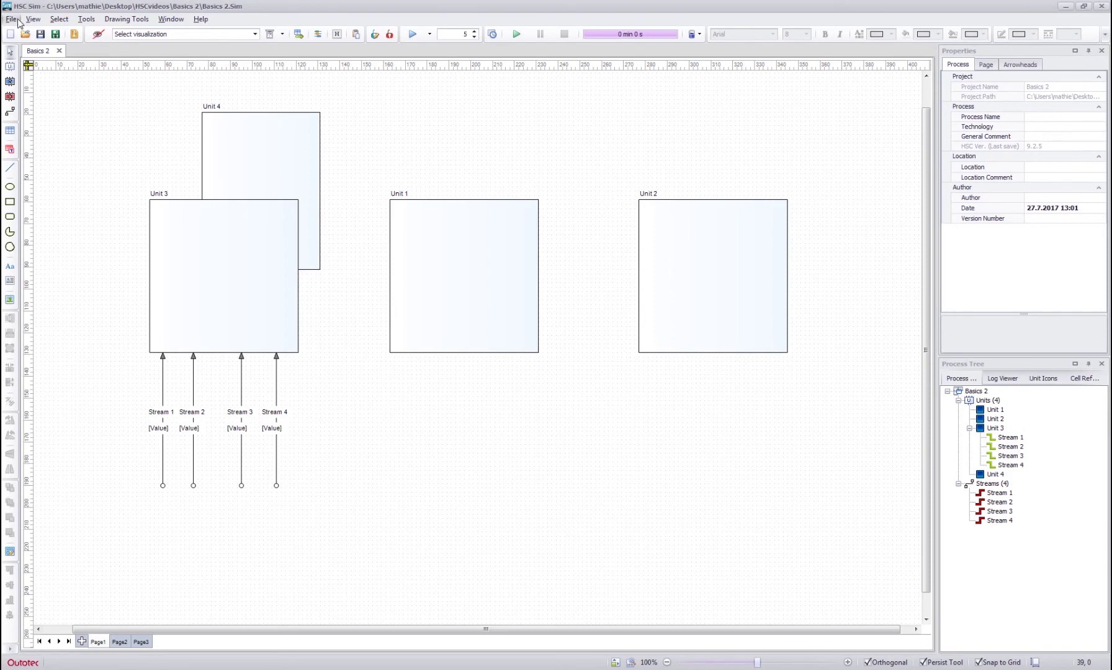
pyautogui.click(11, 19)
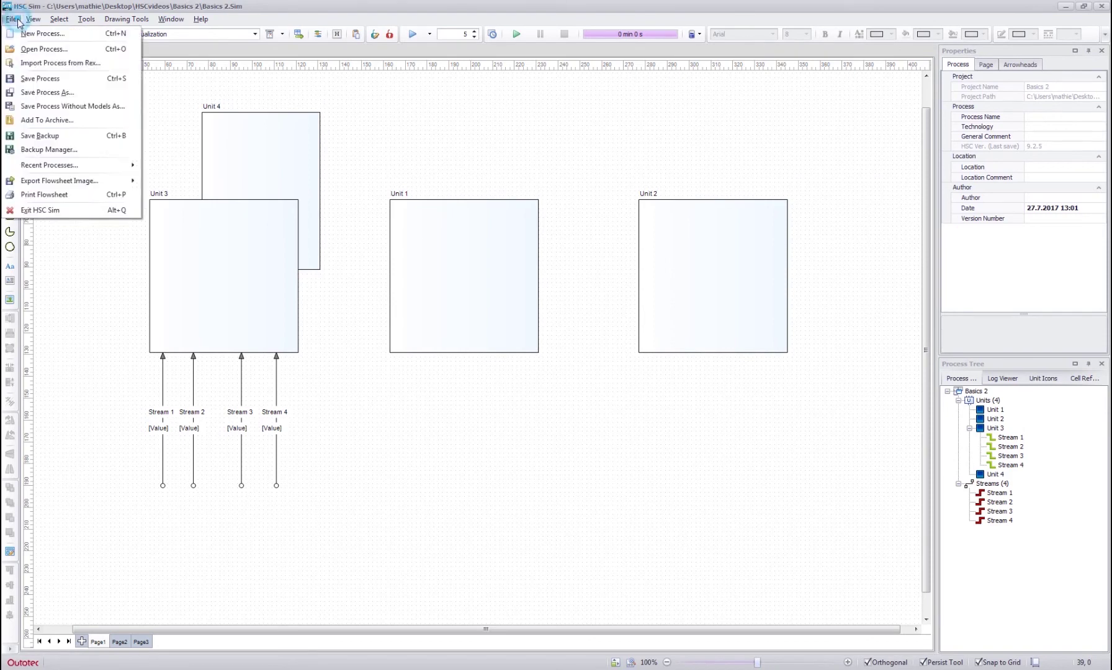
pyautogui.click(50, 122)
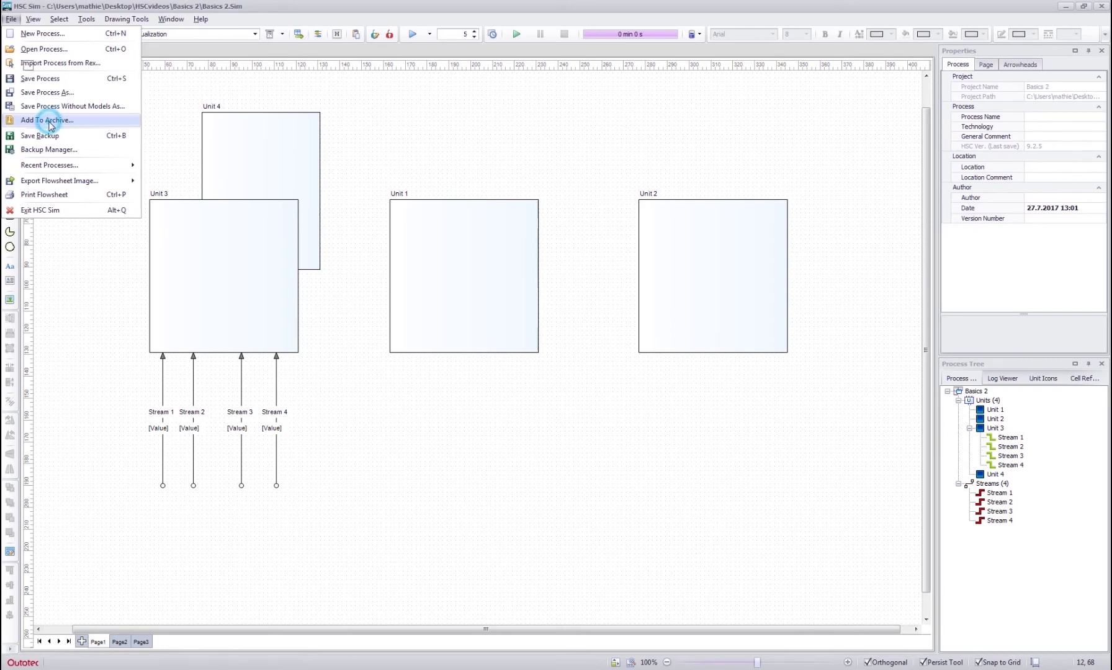
pyautogui.click(115, 298)
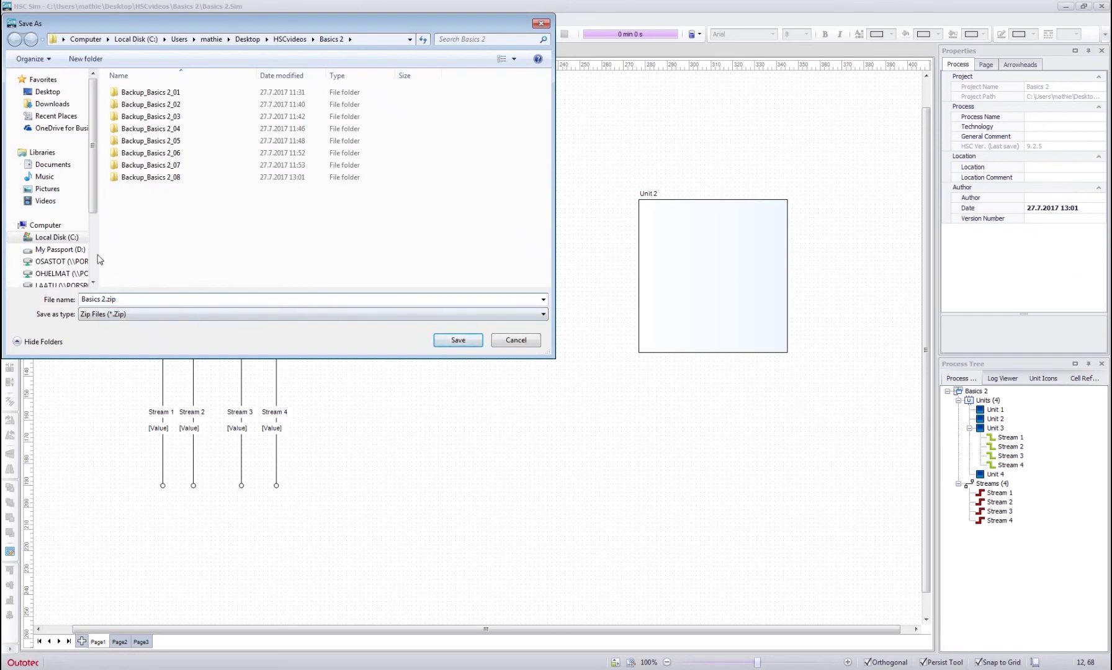
pyautogui.click(515, 340)
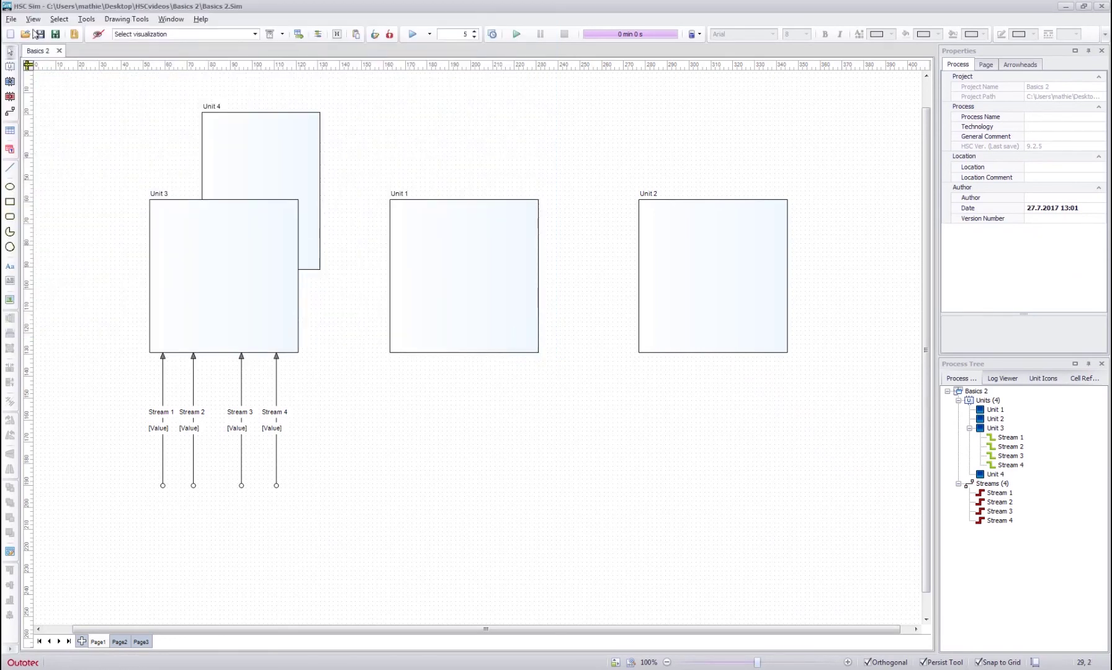
pyautogui.click(11, 20)
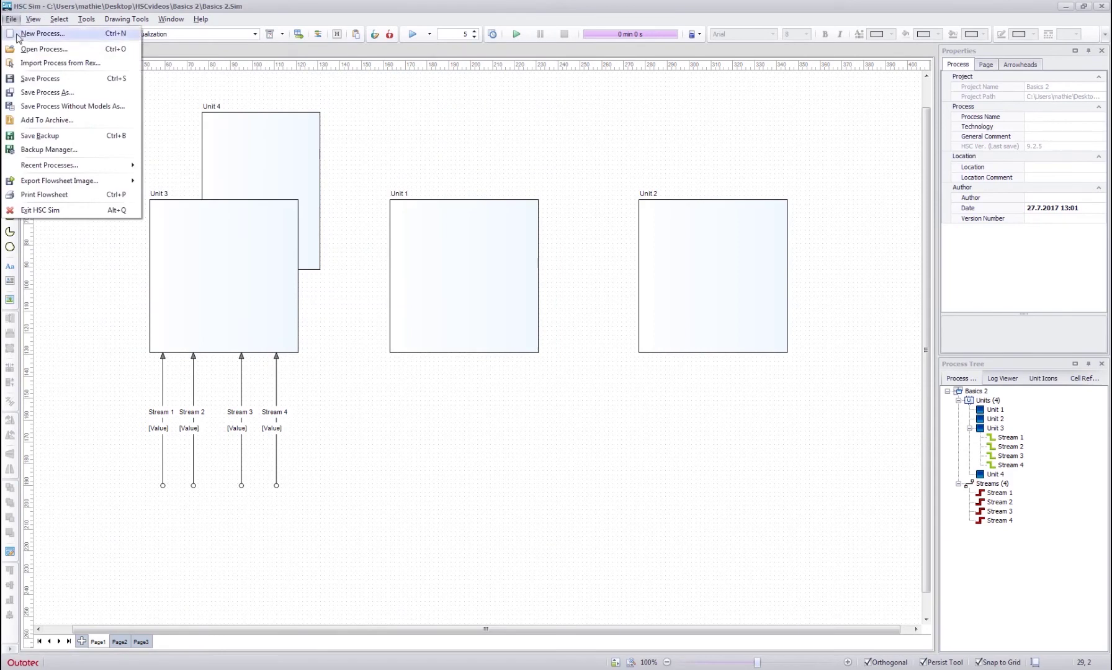
# Review the List of Backups proposing Basics 2_09, then cancel without saving a backup
pyautogui.click(41, 137)
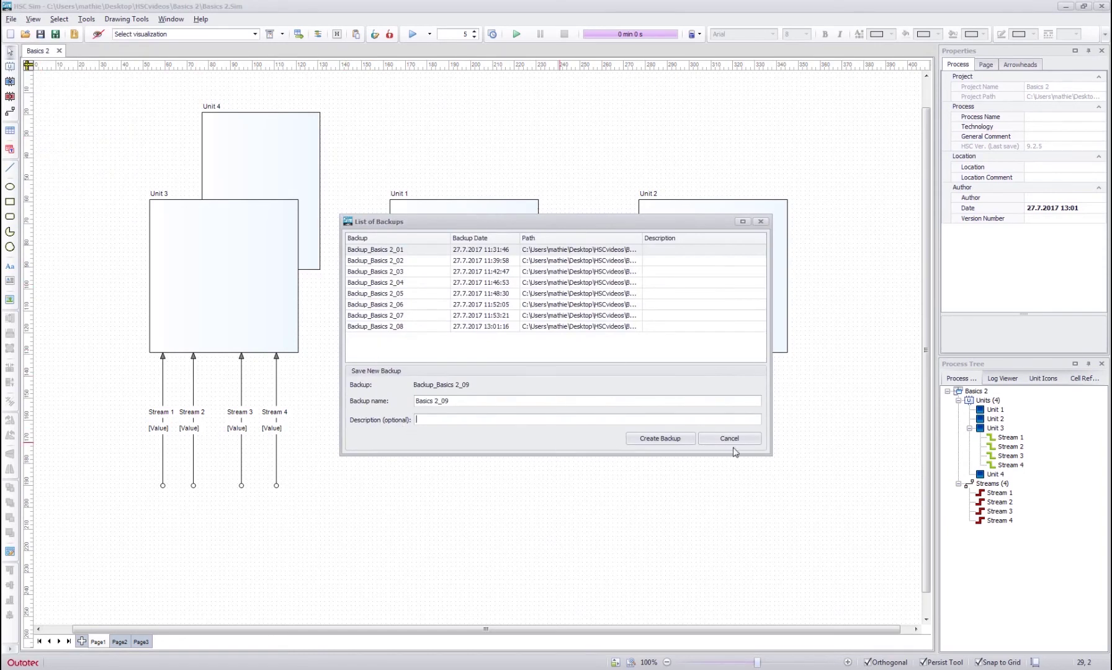
pyautogui.click(405, 339)
pyautogui.click(739, 441)
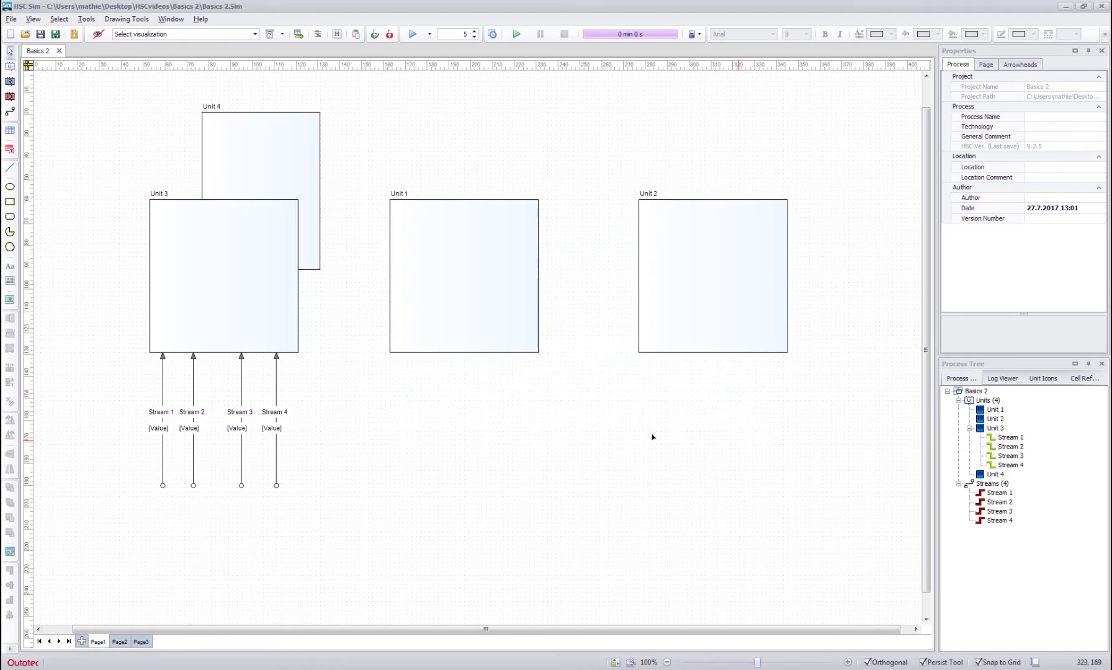
# Reset the docking bar positions twice, closing Properties in between, so Properties and Unit Icons reappear
pyautogui.click(33, 19)
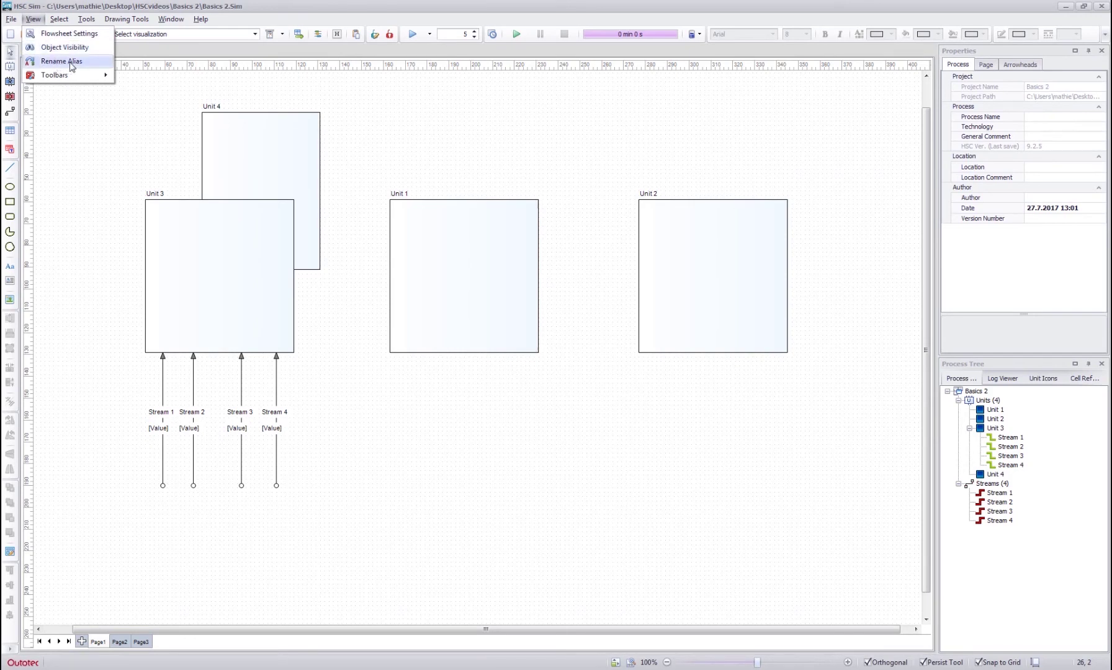
pyautogui.moveTo(62, 76)
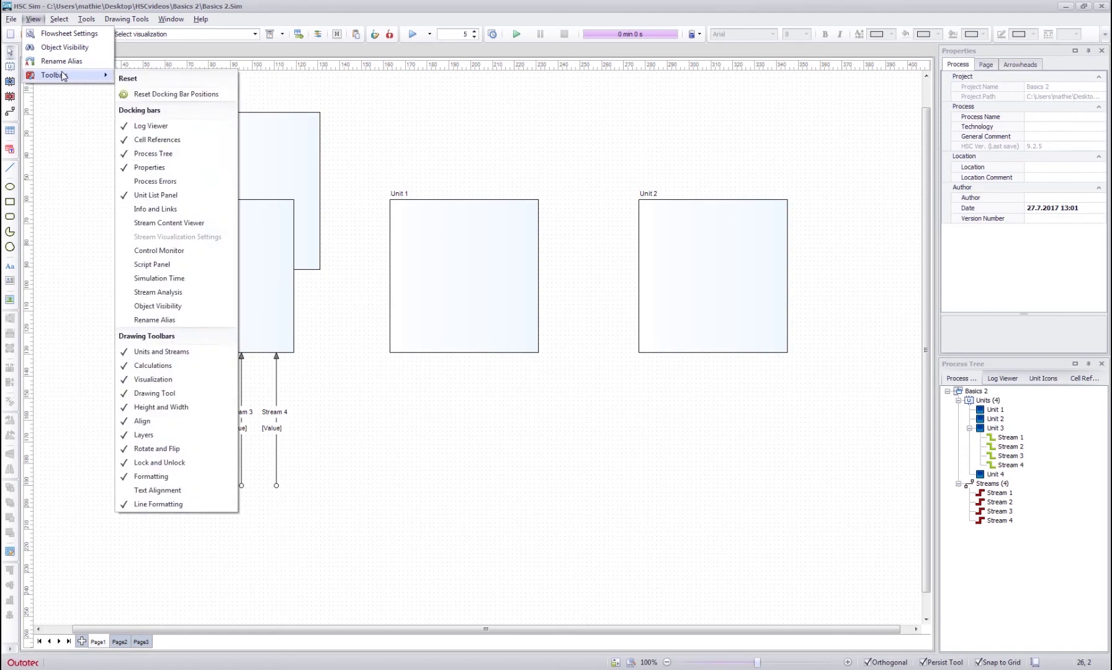
pyautogui.click(207, 99)
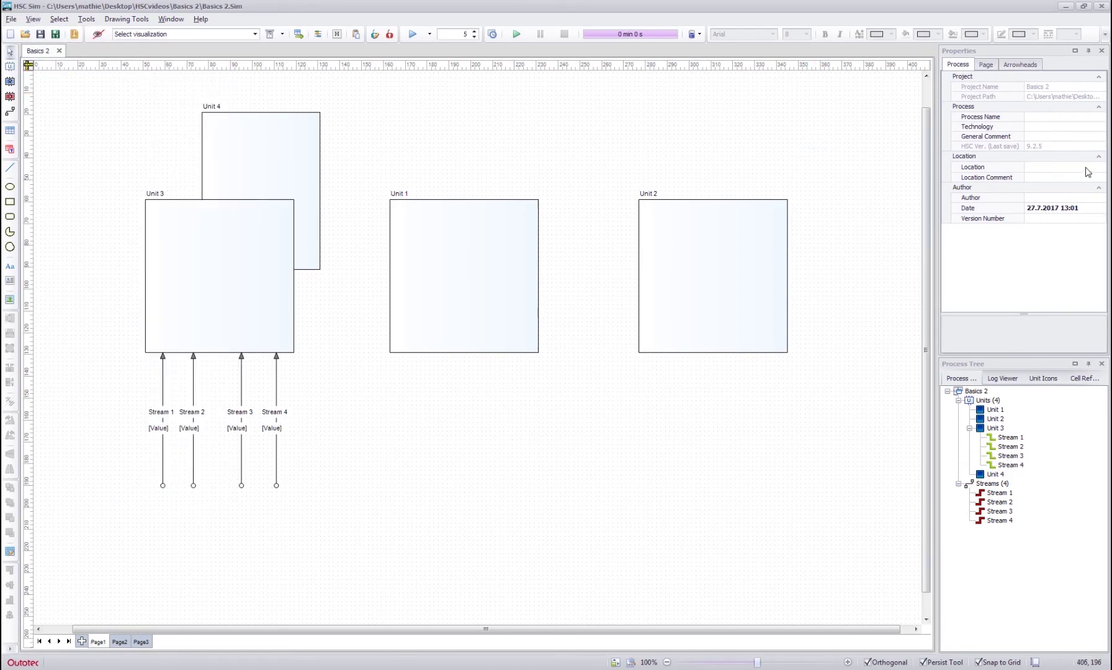
pyautogui.click(1102, 51)
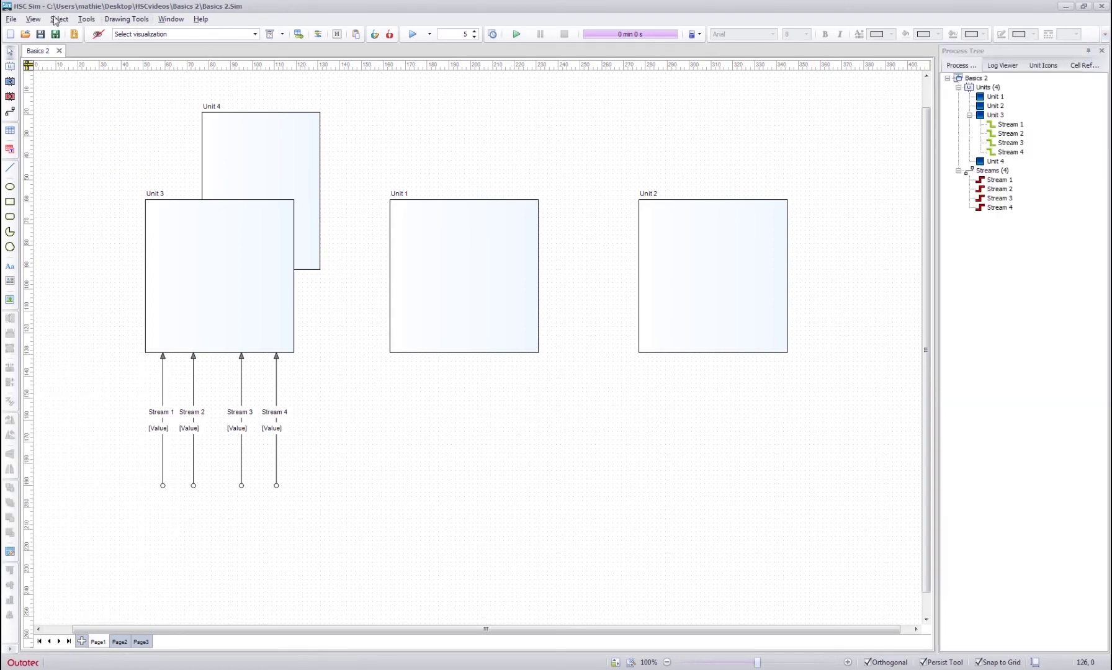
pyautogui.click(33, 19)
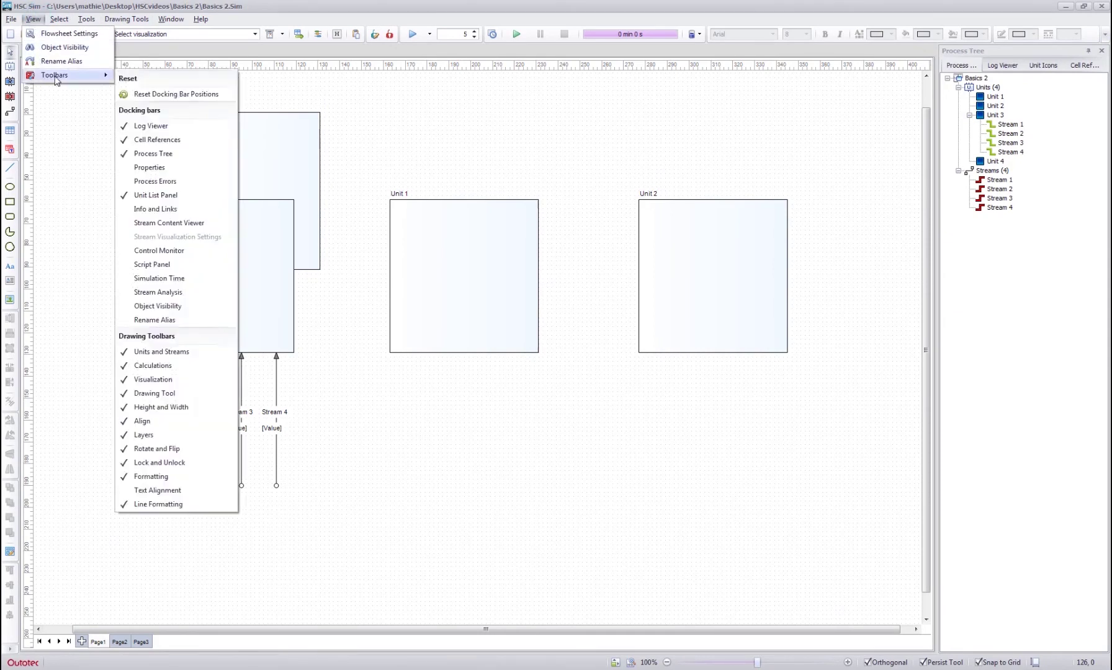
pyautogui.click(159, 94)
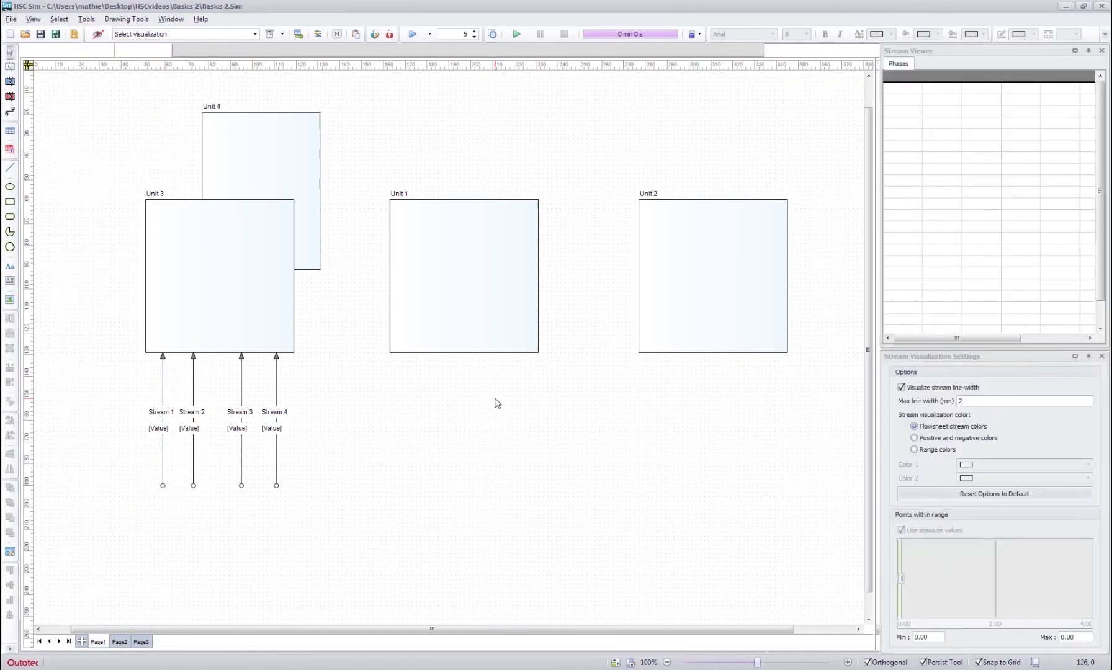
# In Default Settings > Unit, set the label Font Bold to True and apply
pyautogui.click(33, 18)
pyautogui.click(62, 34)
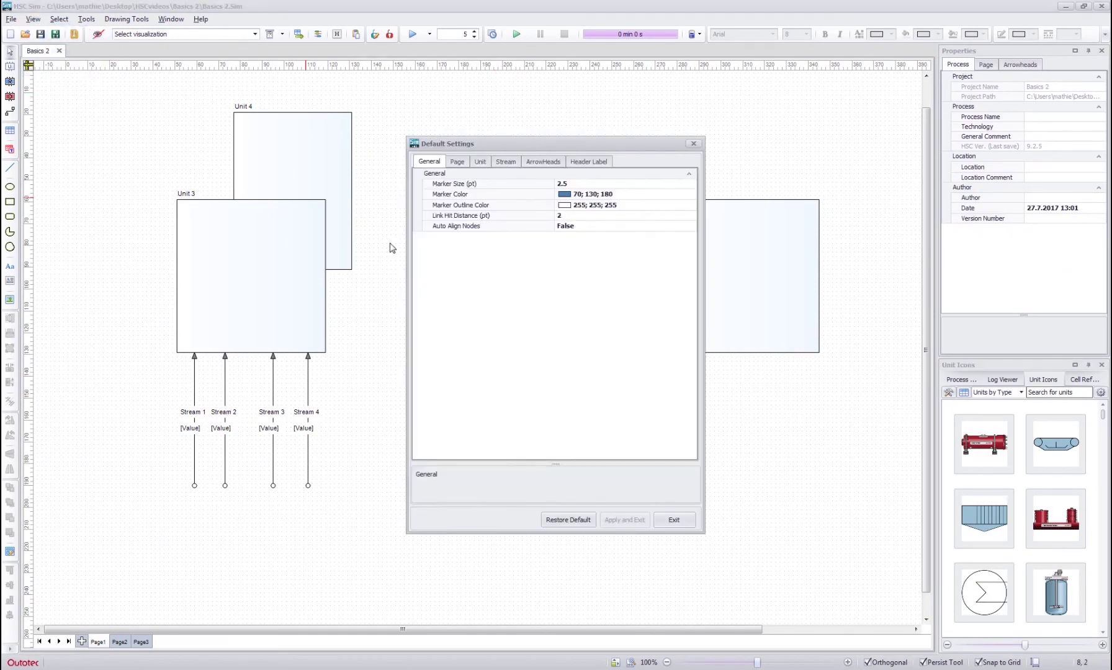
pyautogui.click(480, 162)
pyautogui.click(503, 162)
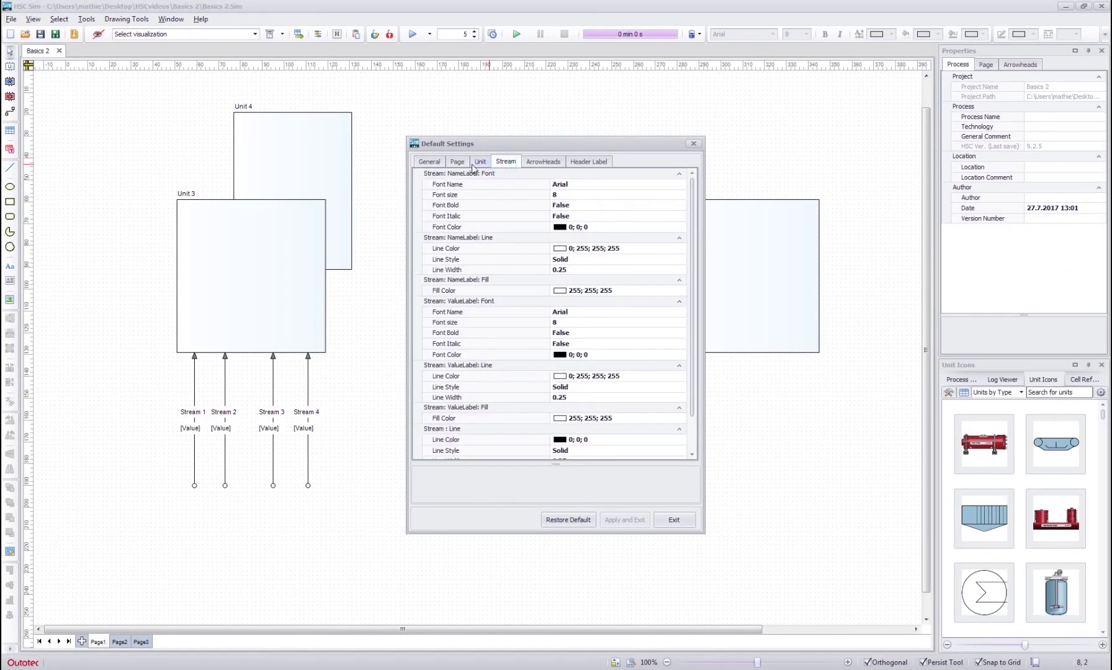
pyautogui.click(480, 163)
pyautogui.click(458, 163)
pyautogui.click(479, 161)
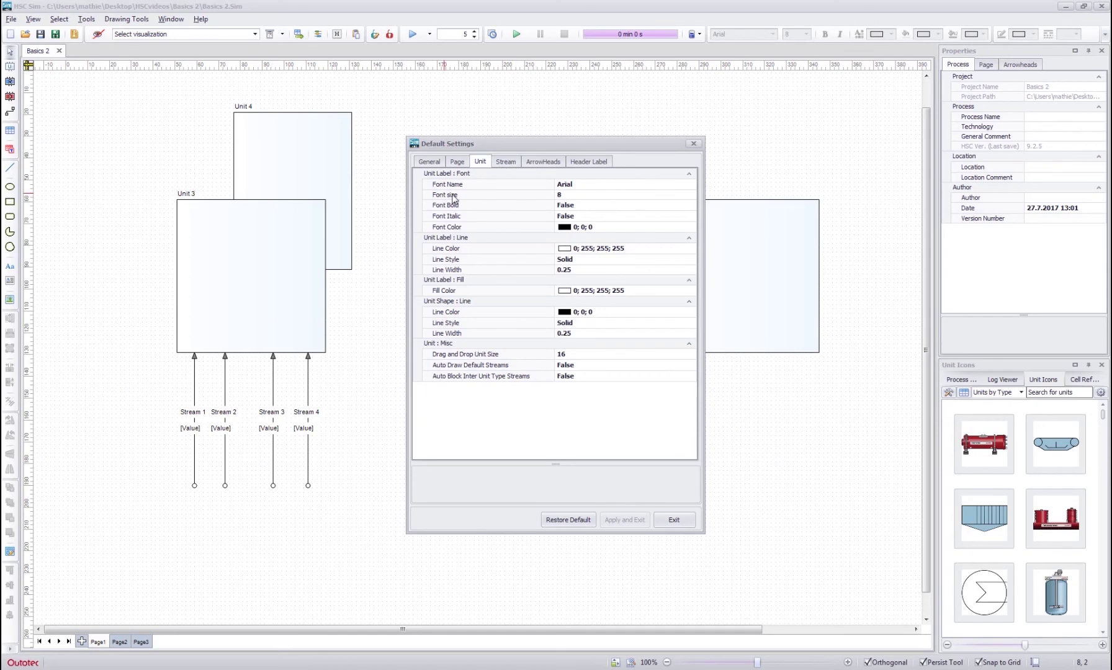
pyautogui.click(576, 195)
pyautogui.click(567, 195)
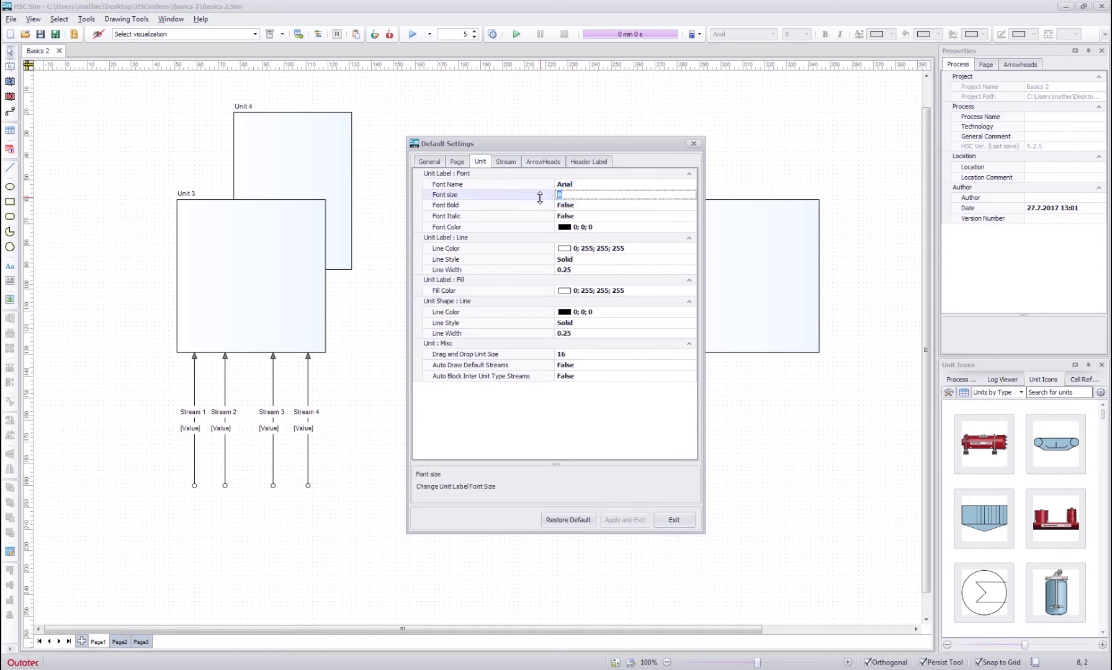
pyautogui.click(575, 205)
pyautogui.doubleClick(576, 205)
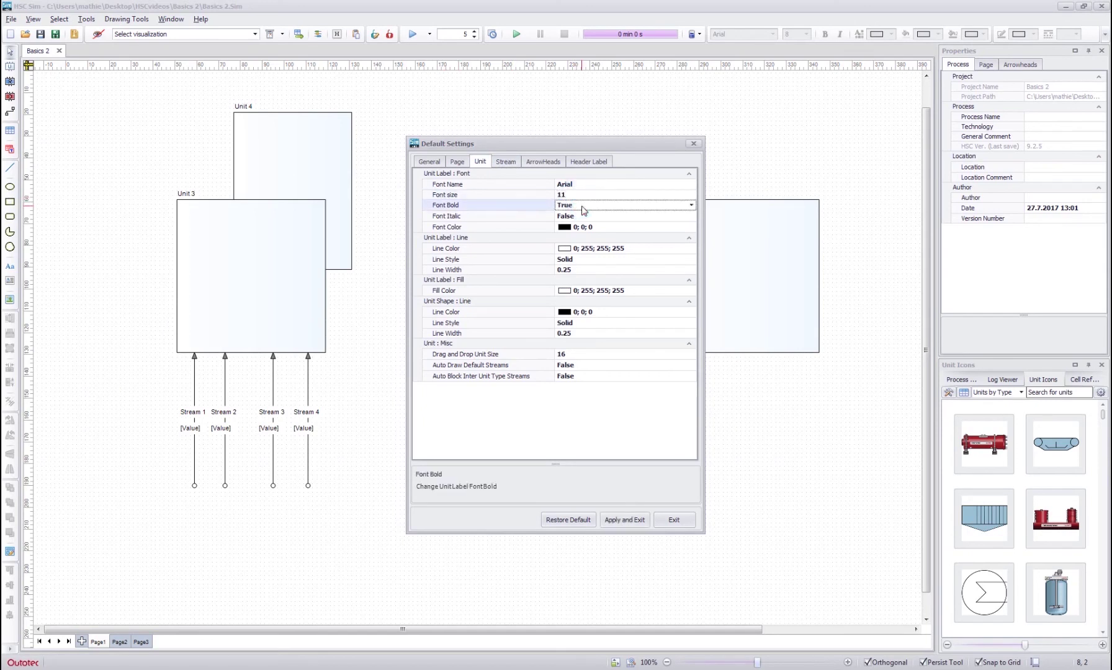
pyautogui.click(625, 520)
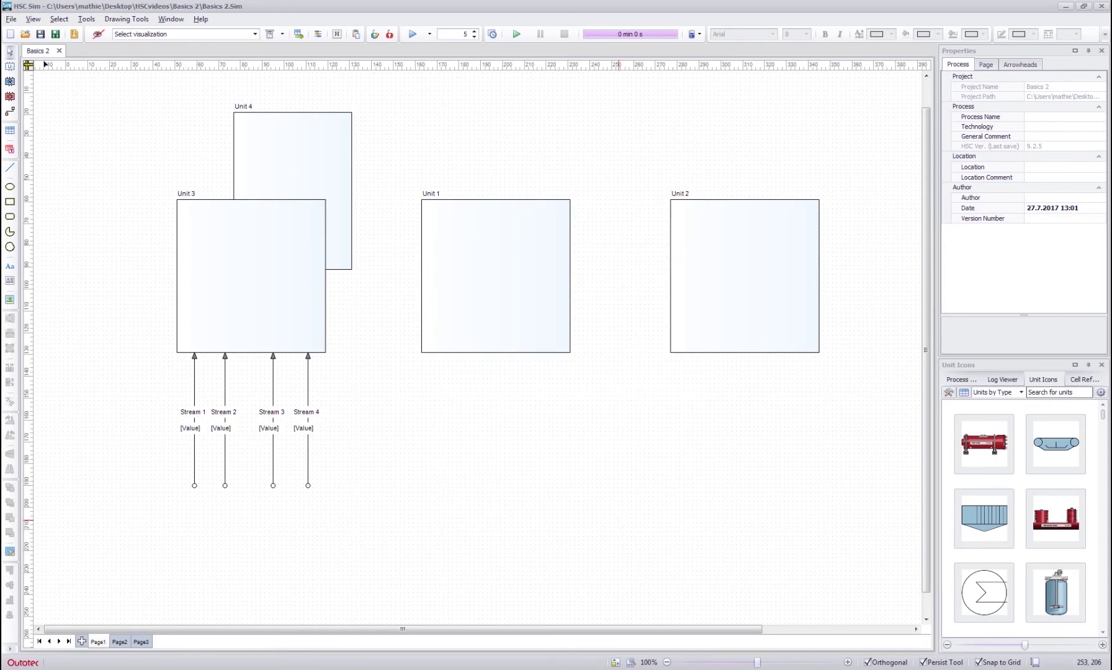
# Draw Unit 5 below Unit 1 with the unit tool, then return to selection
pyautogui.click(12, 67)
pyautogui.moveTo(431, 431); pyautogui.dragTo(605, 575)
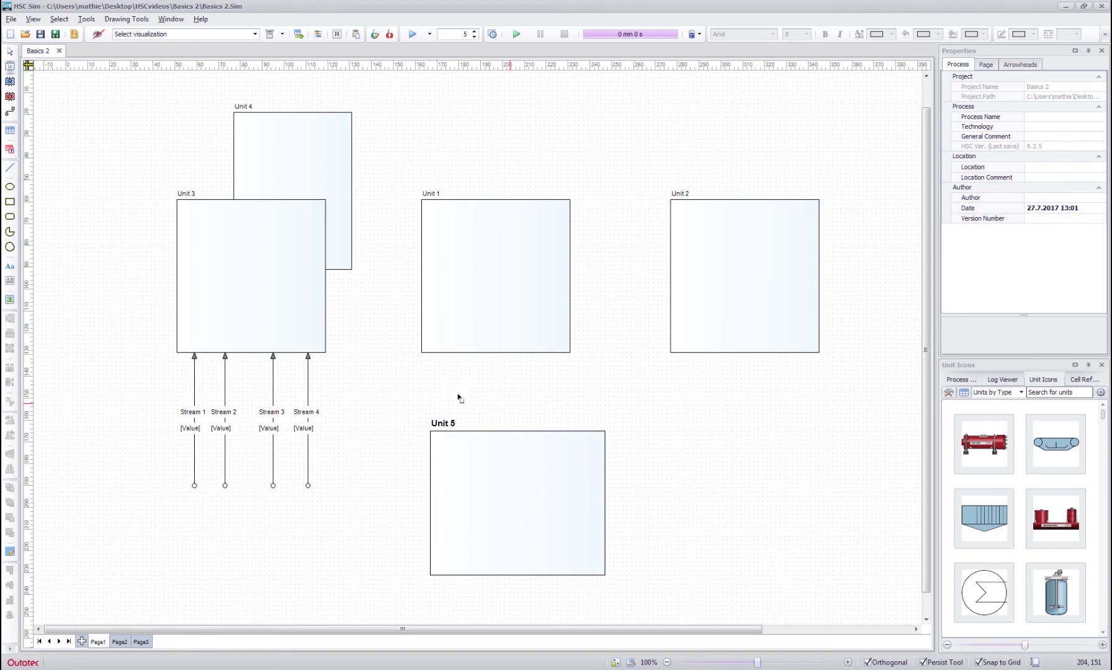
pyautogui.press('Escape')
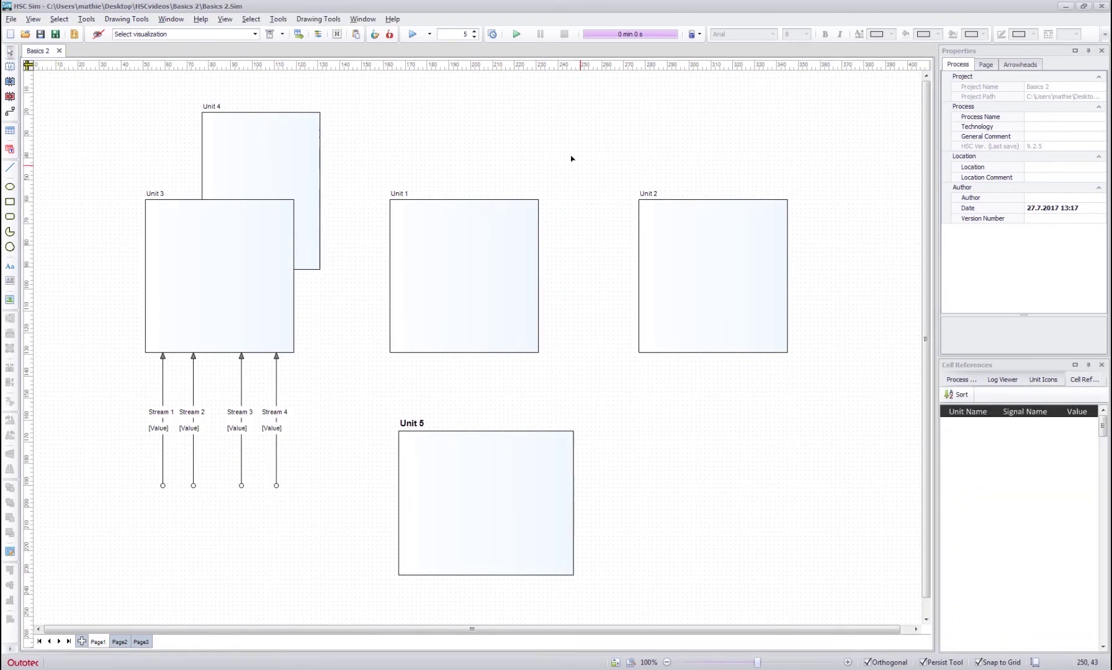
# Set Unit 1's Number/Alias to 1 in the Properties panel
pyautogui.click(466, 273)
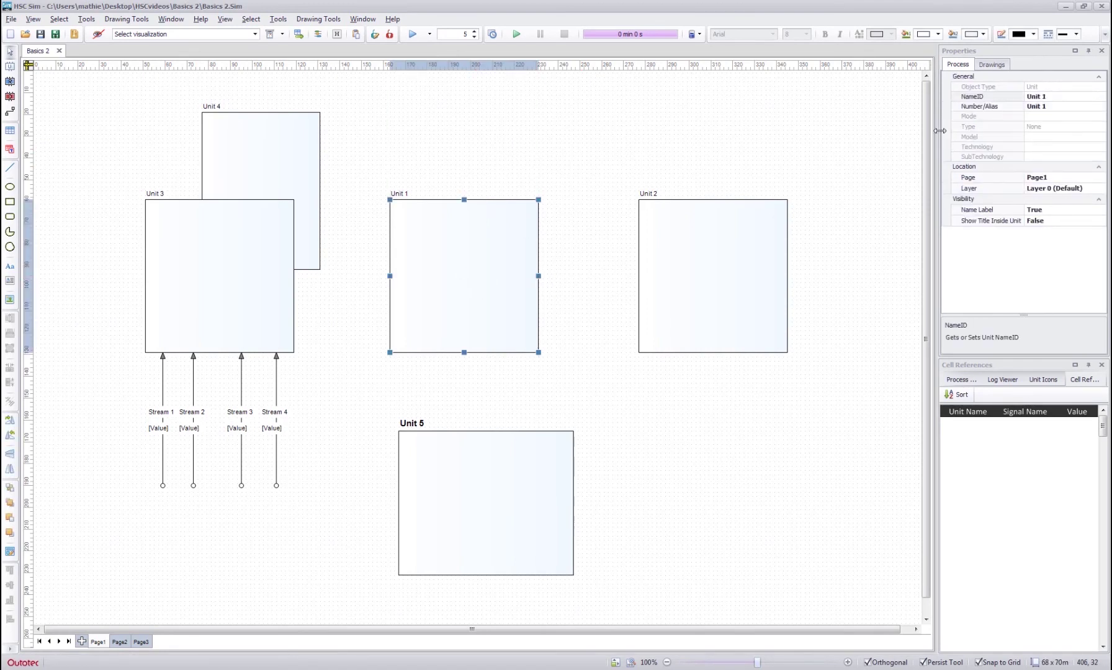
pyautogui.click(1054, 108)
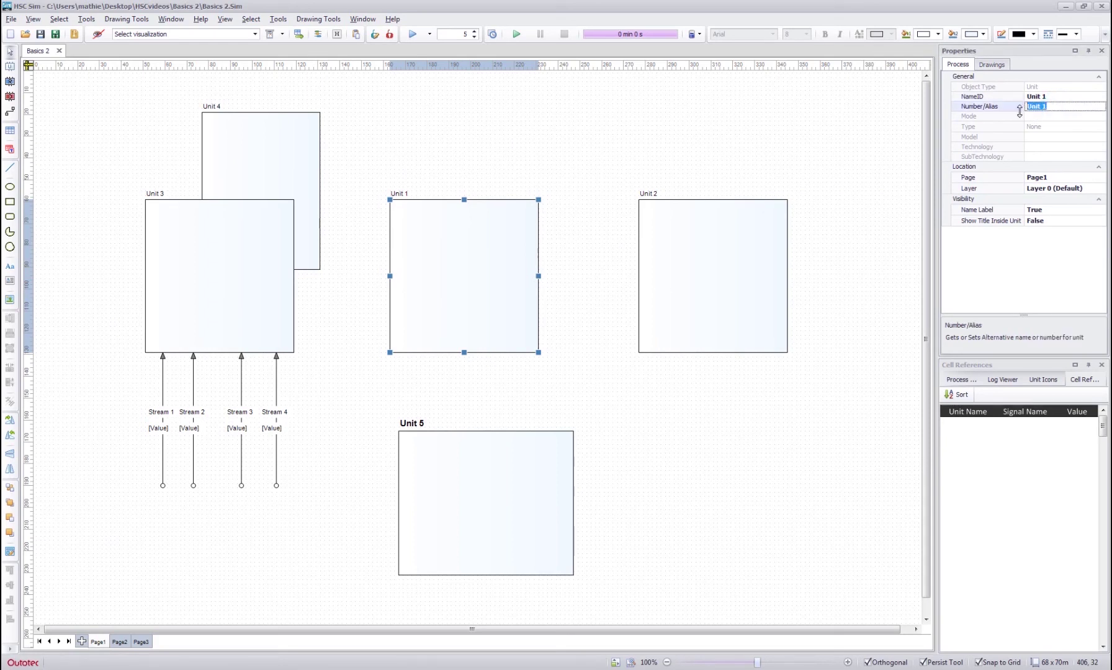
pyautogui.write('1')
pyautogui.click(376, 128)
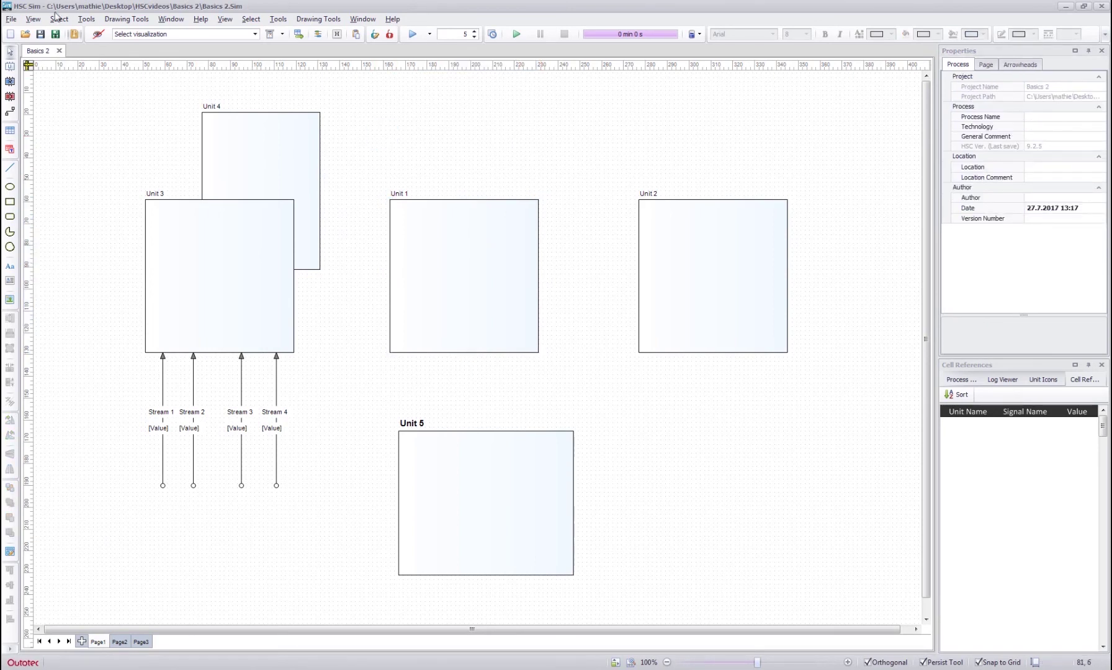
# In View > Rename Alias, enable Use Number/Alias Name for flowsheet labels
pyautogui.click(34, 19)
pyautogui.click(34, 18)
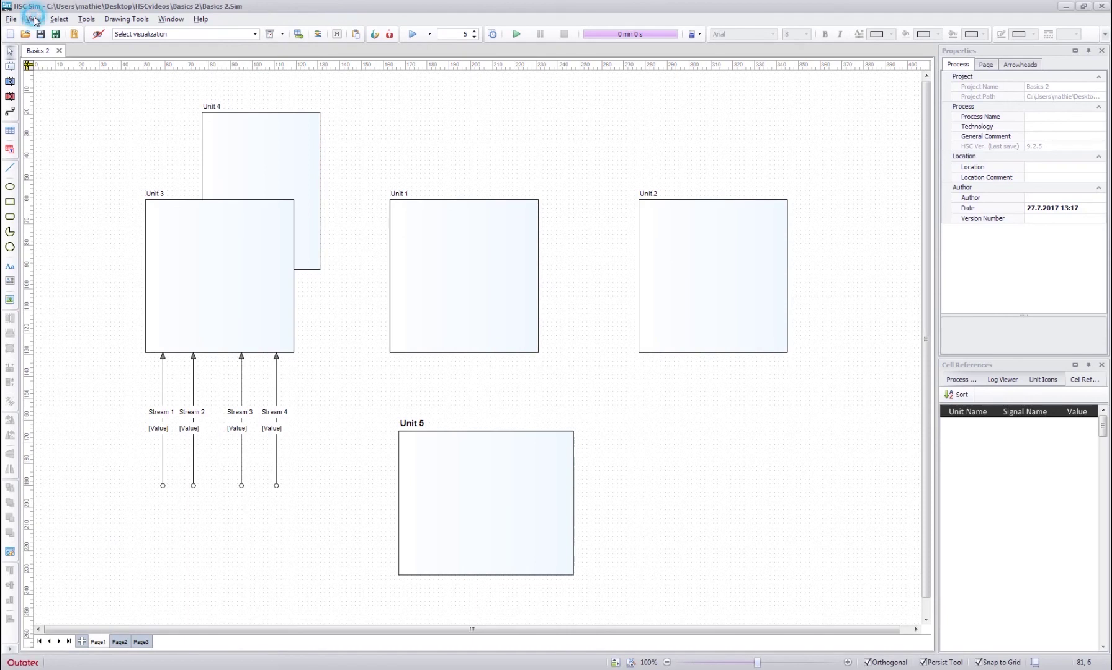
pyautogui.click(34, 18)
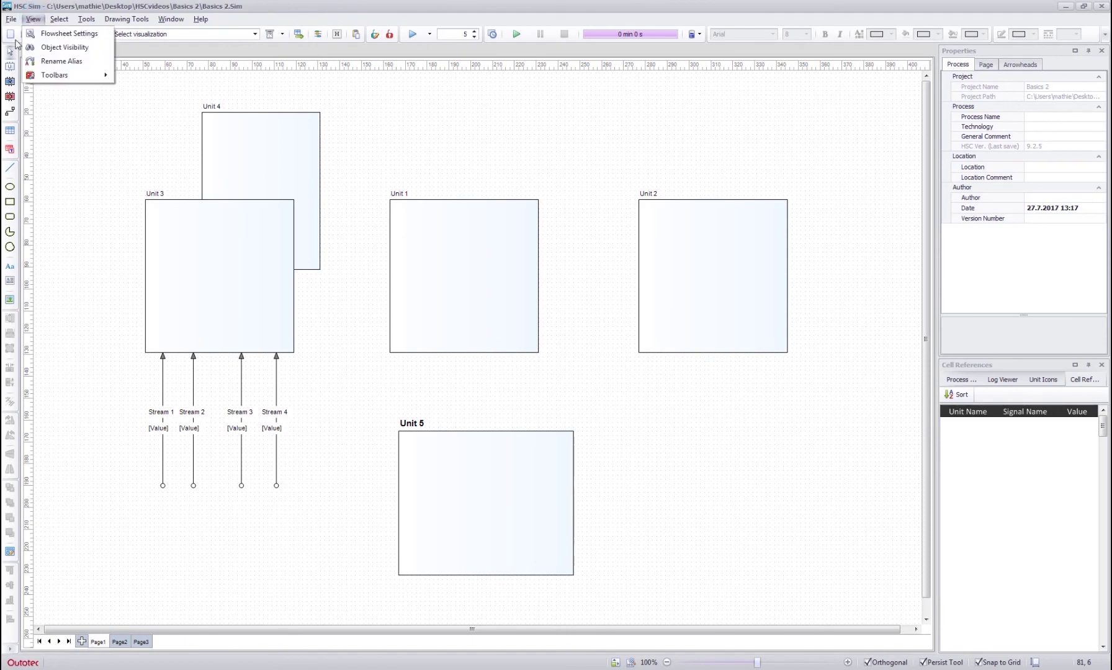
pyautogui.click(49, 61)
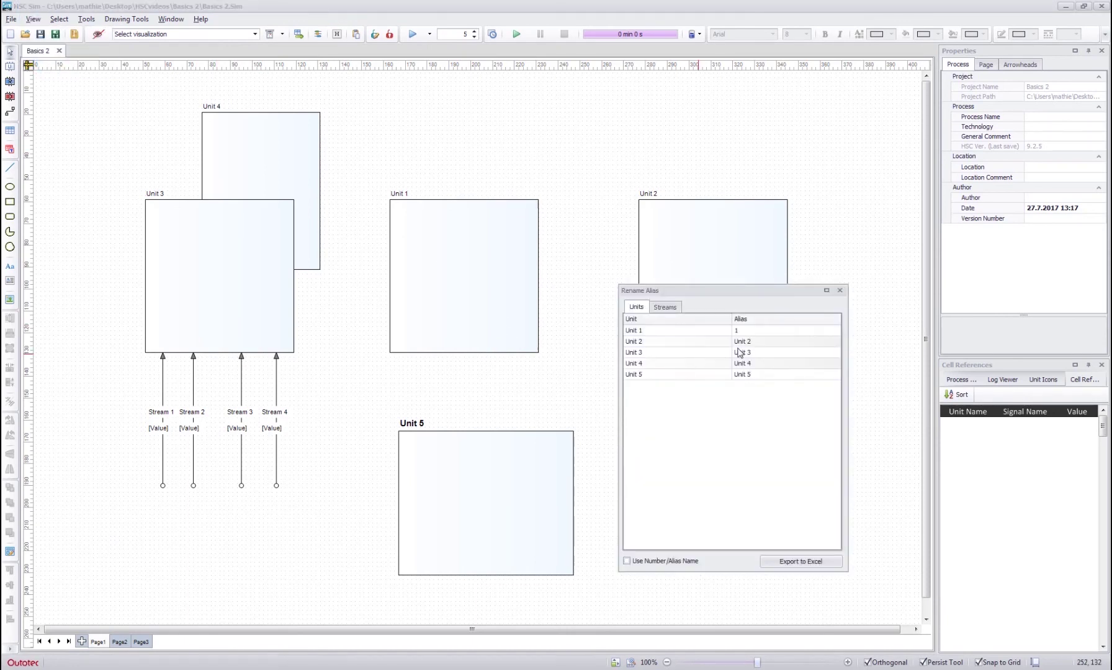
pyautogui.click(645, 562)
# Give Units 2, 3 and 4 the alias 1 in the Rename Alias list
pyautogui.click(758, 341)
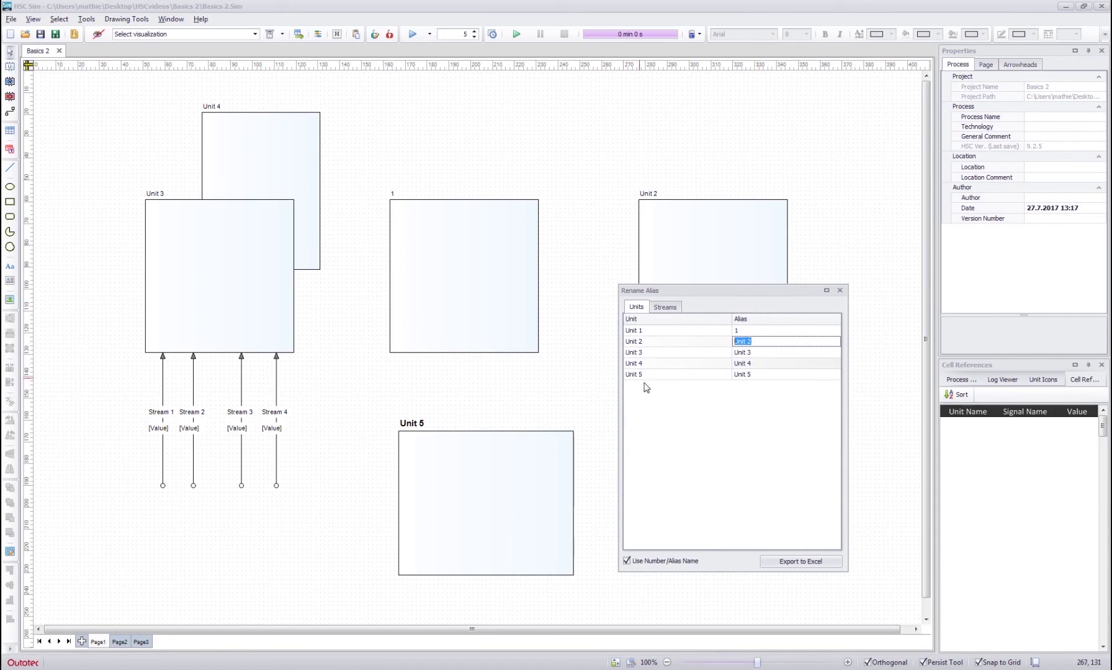
pyautogui.write('1')
pyautogui.press('Return')
pyautogui.click(765, 355)
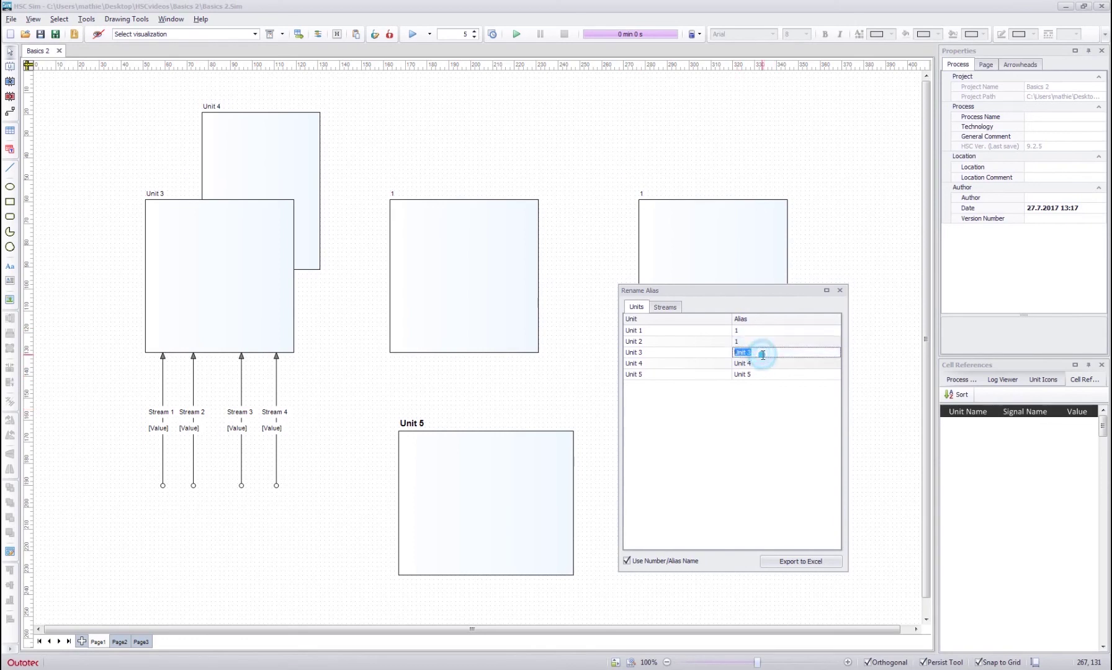
pyautogui.write('1')
pyautogui.press('Return')
pyautogui.click(767, 363)
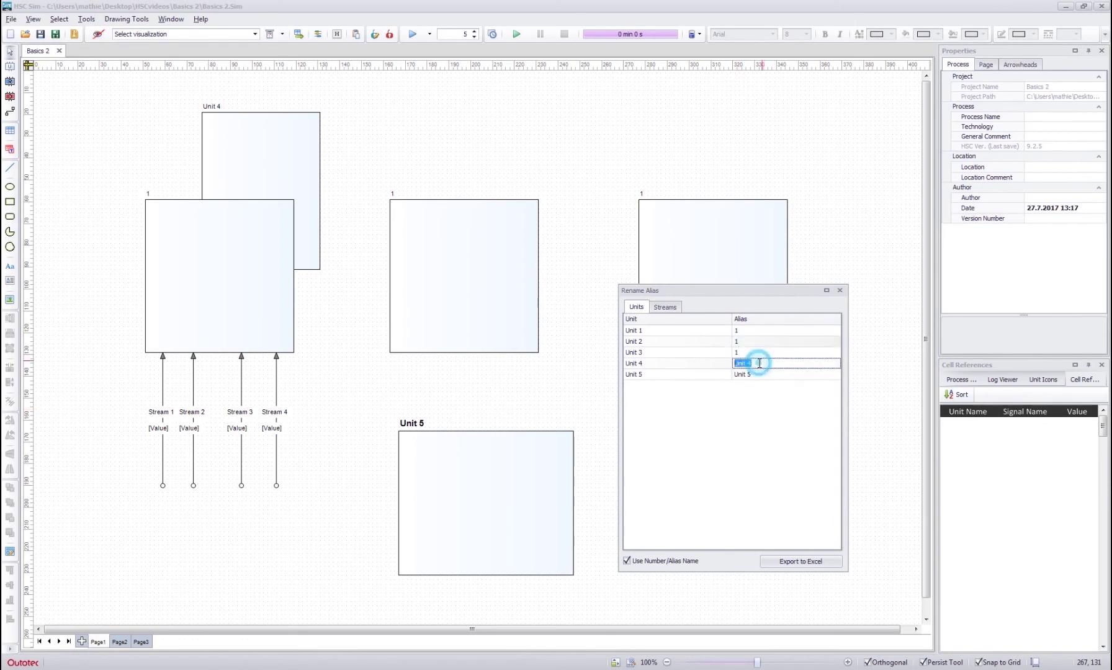
pyautogui.write('1')
pyautogui.press('Return')
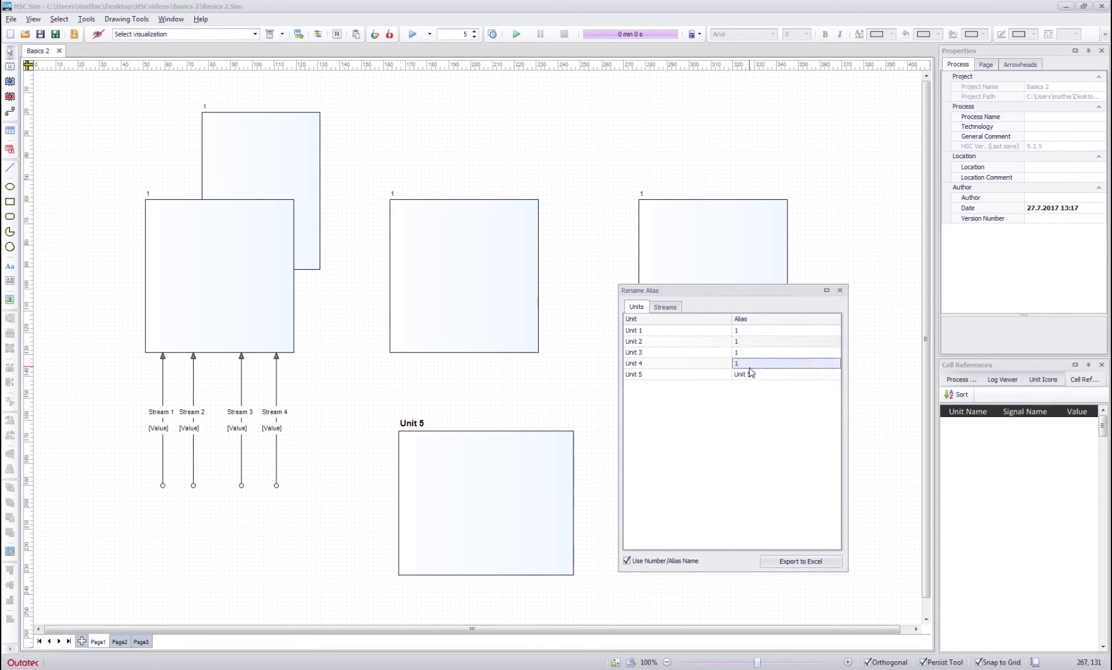
pyautogui.click(687, 422)
pyautogui.click(664, 307)
pyautogui.click(634, 307)
# Close the Rename Alias window and look through the Tools menu
pyautogui.click(839, 290)
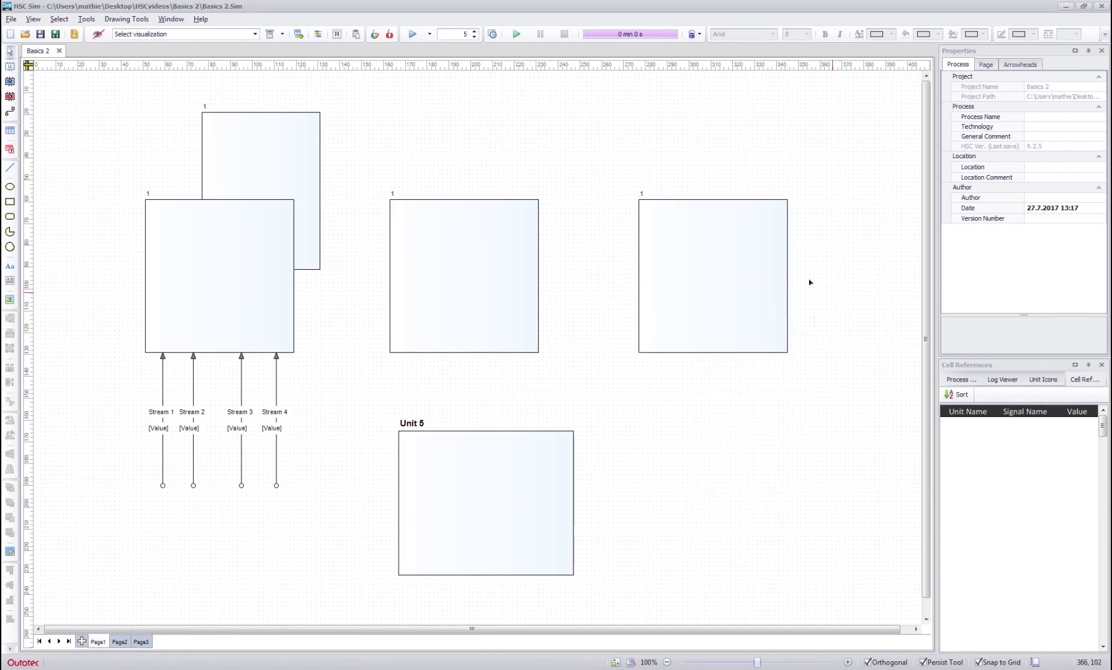
pyautogui.click(515, 149)
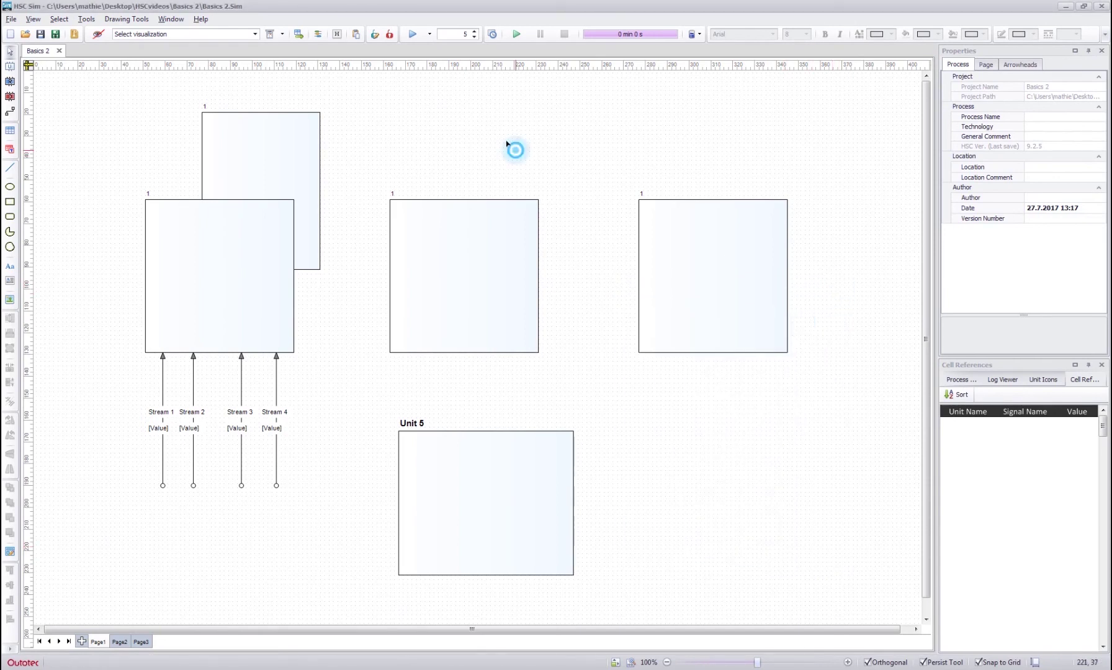
pyautogui.click(88, 20)
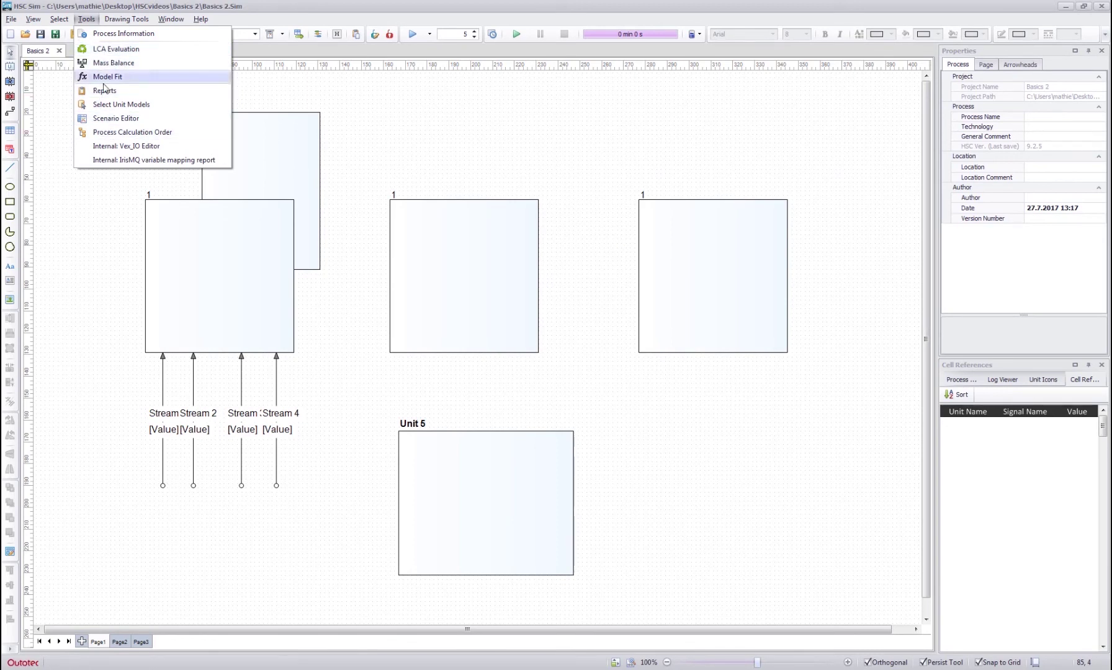
pyautogui.click(88, 19)
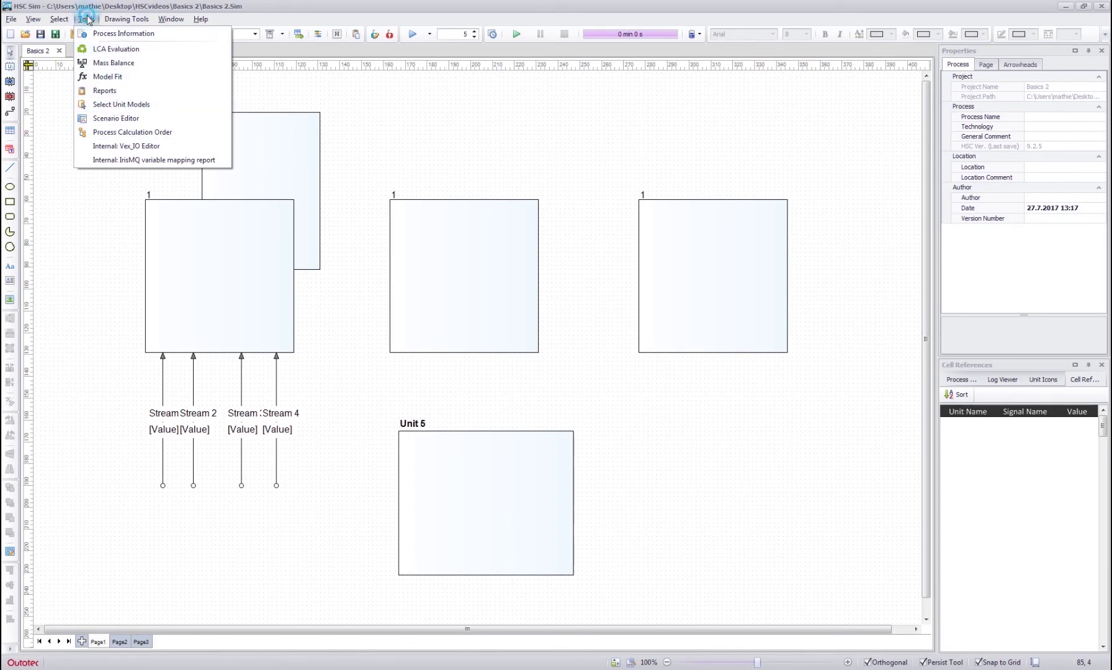
# With Unit 1 selected, browse the Drawing Tools menu including Visual Copy to, then deselect
pyautogui.click(127, 19)
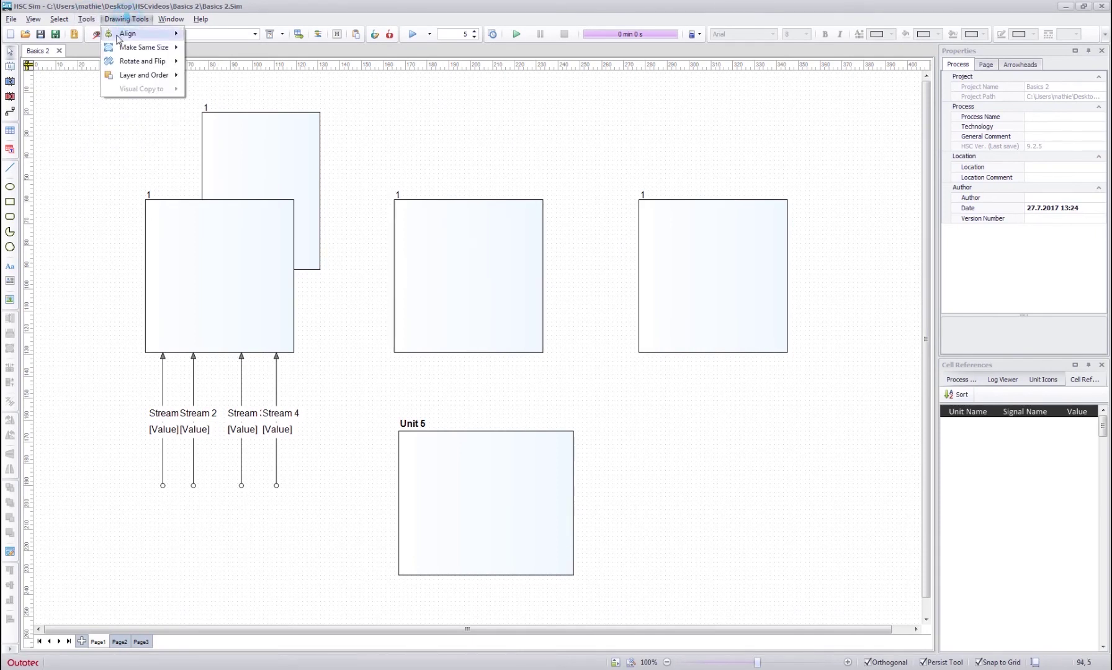
pyautogui.click(59, 284)
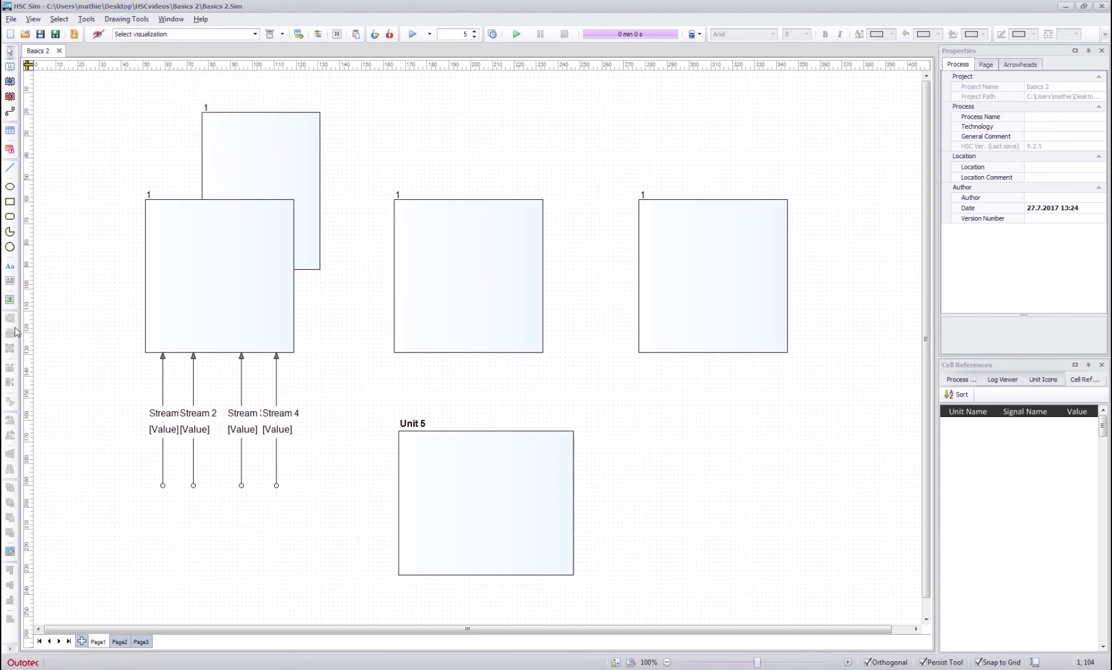
pyautogui.click(453, 241)
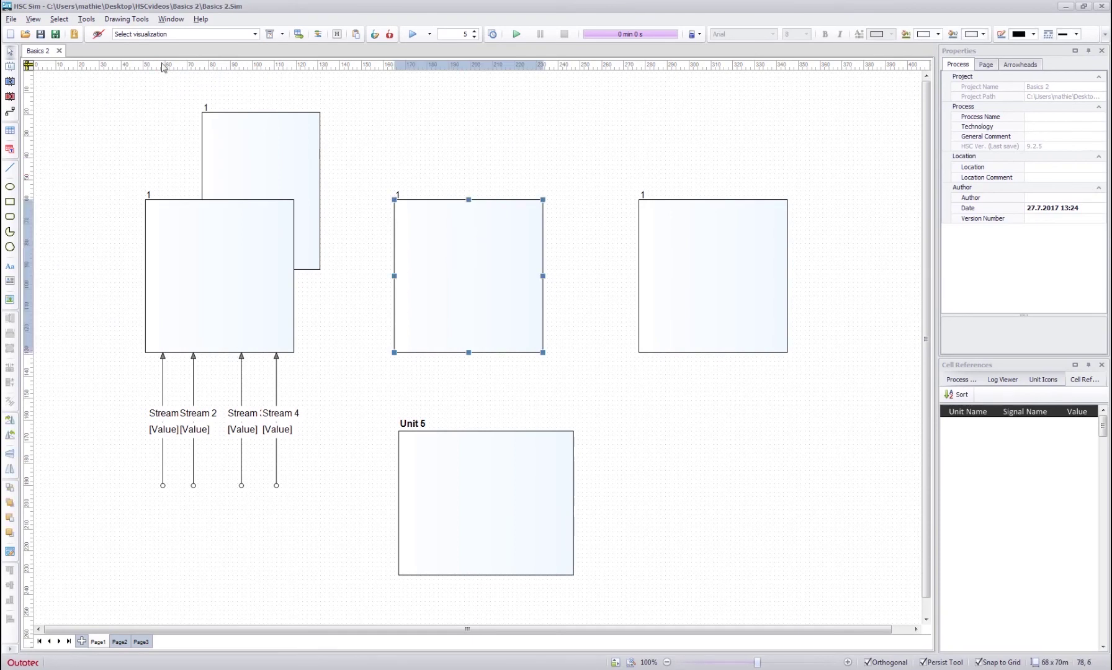
pyautogui.click(127, 20)
pyautogui.moveTo(136, 93)
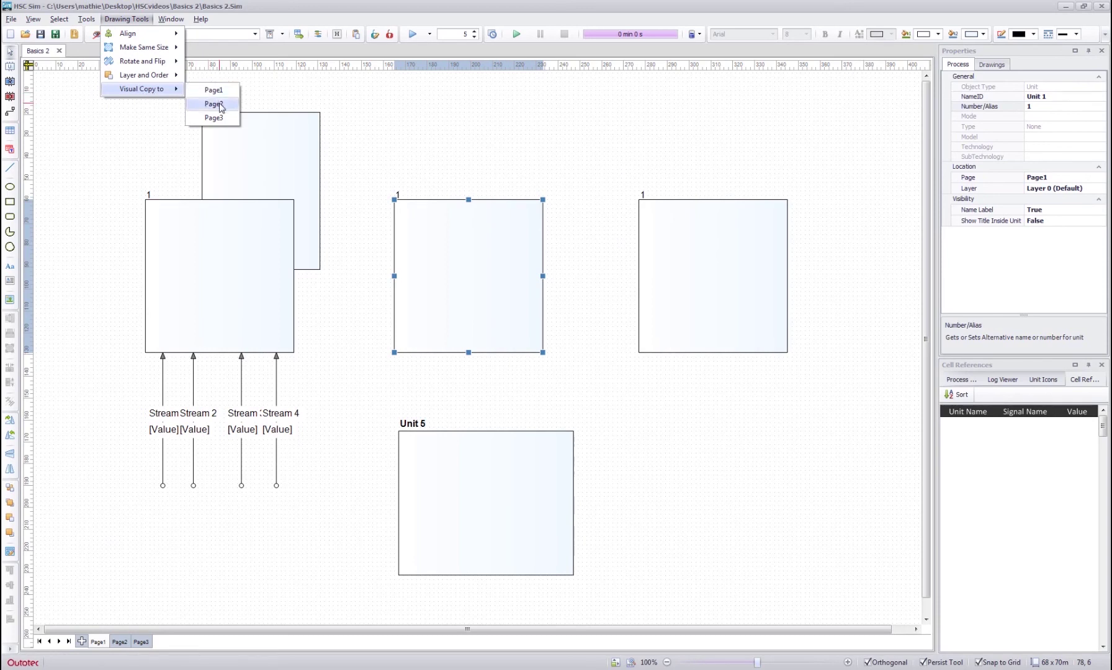
pyautogui.click(409, 110)
# Check the Window list and Help menu, then close them on the empty canvas
pyautogui.click(169, 19)
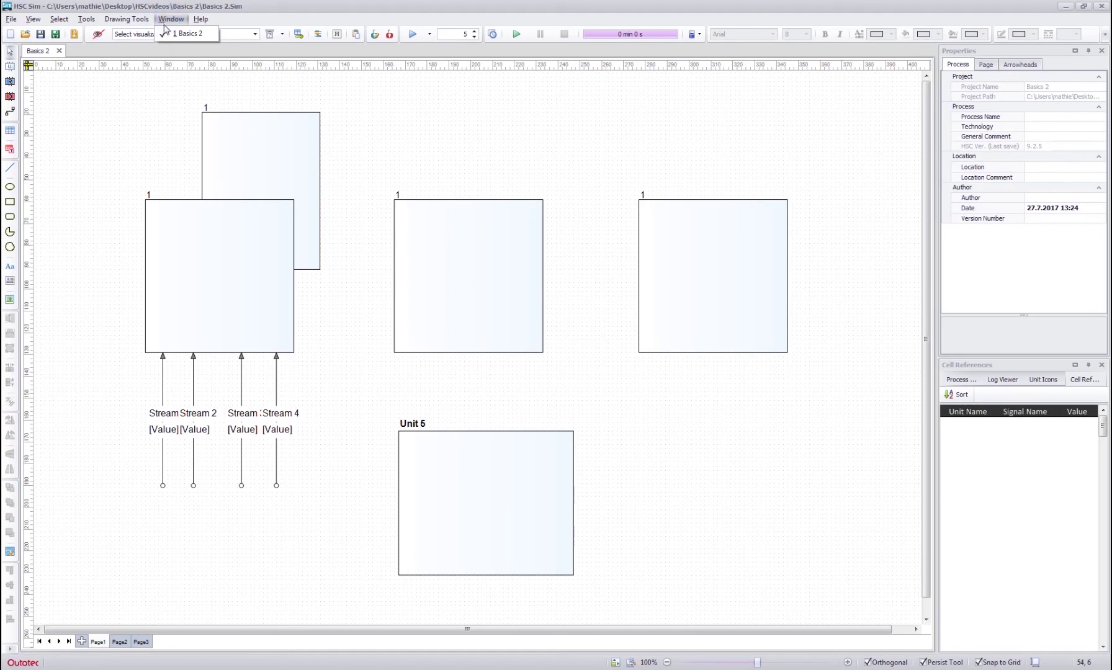
pyautogui.click(199, 23)
pyautogui.click(201, 20)
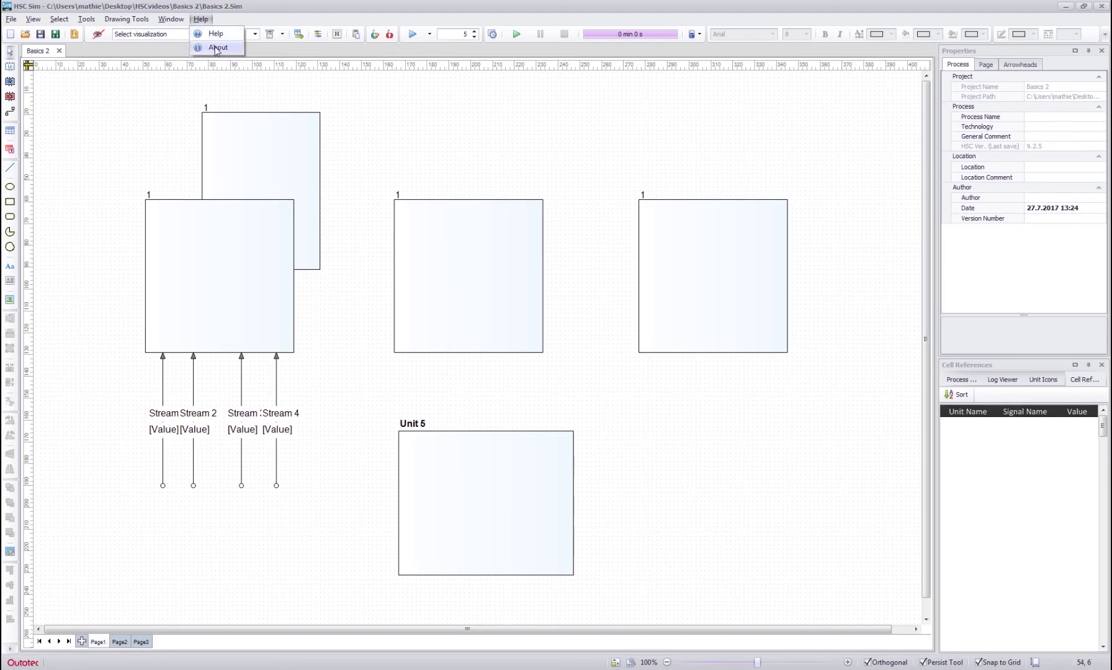
pyautogui.click(132, 127)
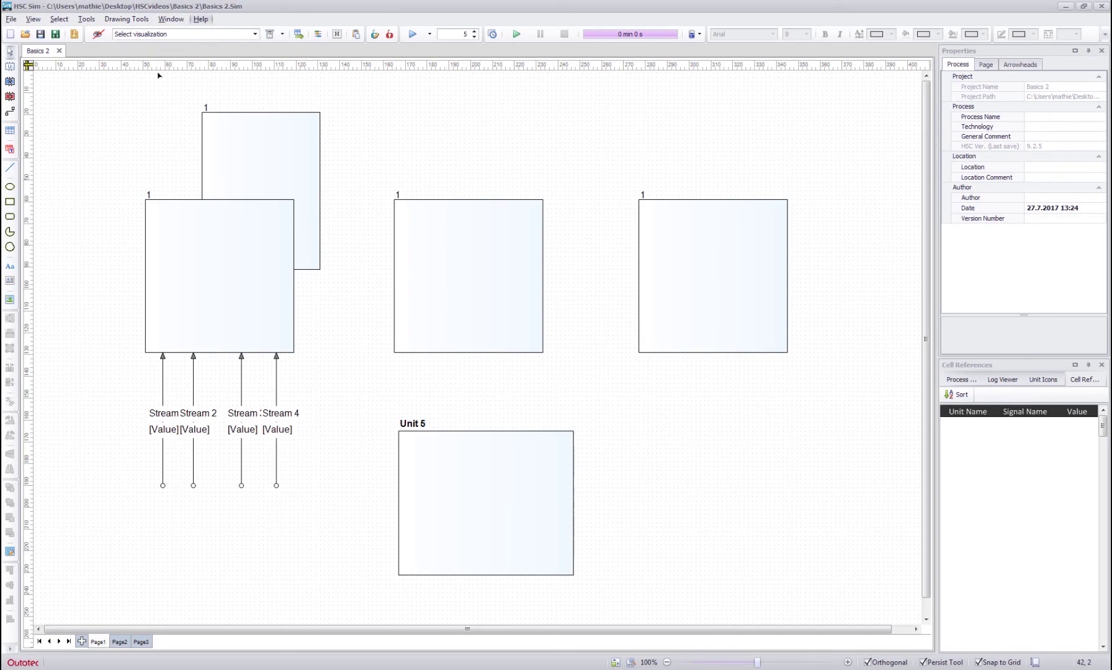
pyautogui.click(94, 134)
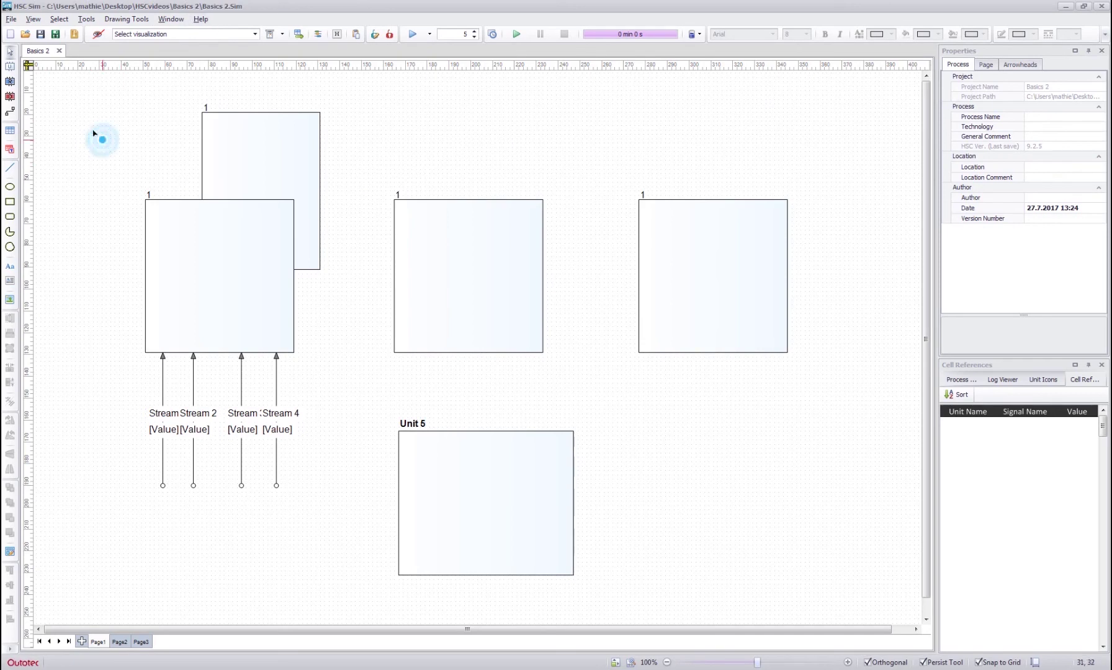